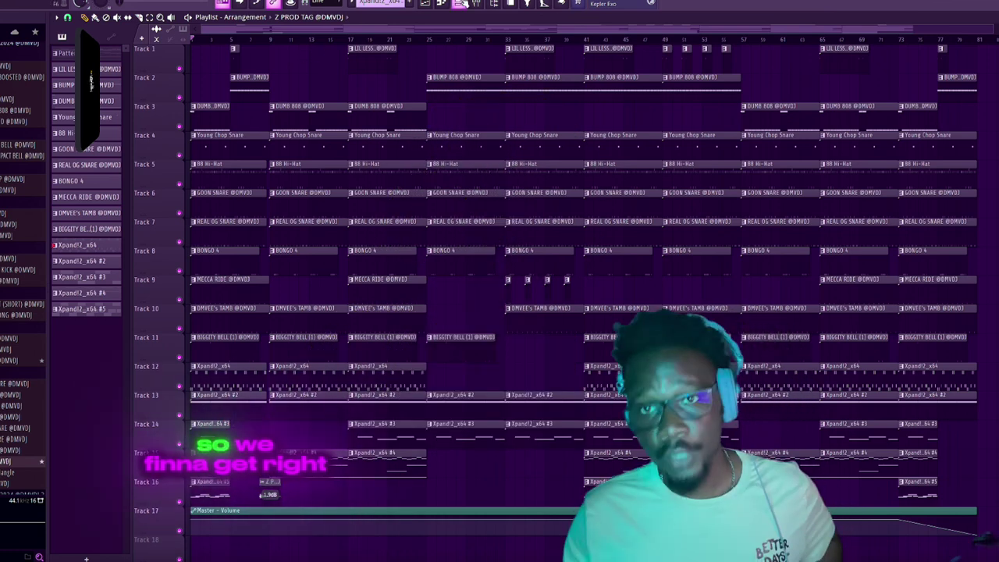
- Open the channel rack and switch to Pattern 1
key("F6")
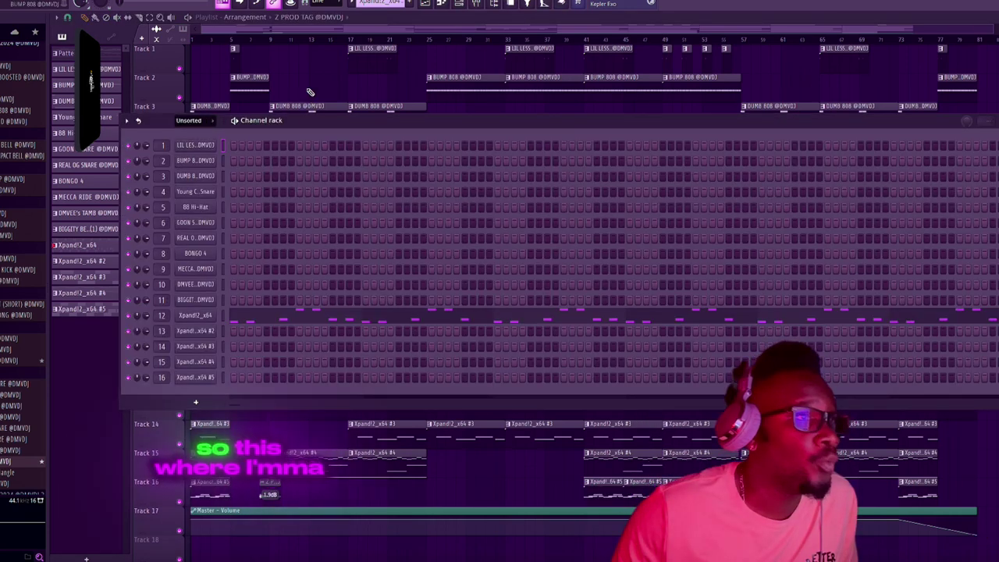
left_click(355, 3)
left_click(379, 133)
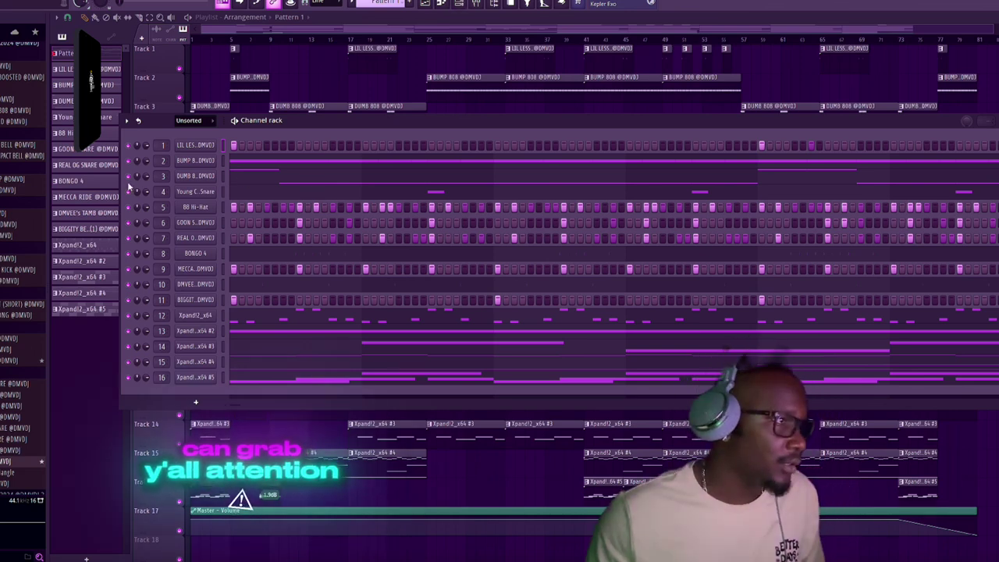
- View the DUMB 808 notes in the piano roll, and reposition the channel rack higher so all its channels are in view
key("F7")
scroll(314, 223, "down", 3)
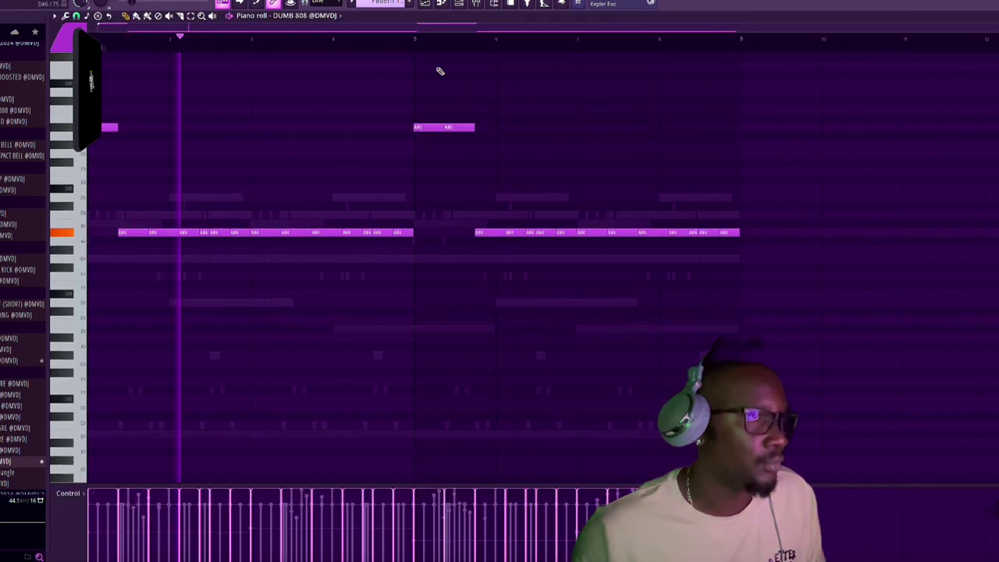
key("F6")
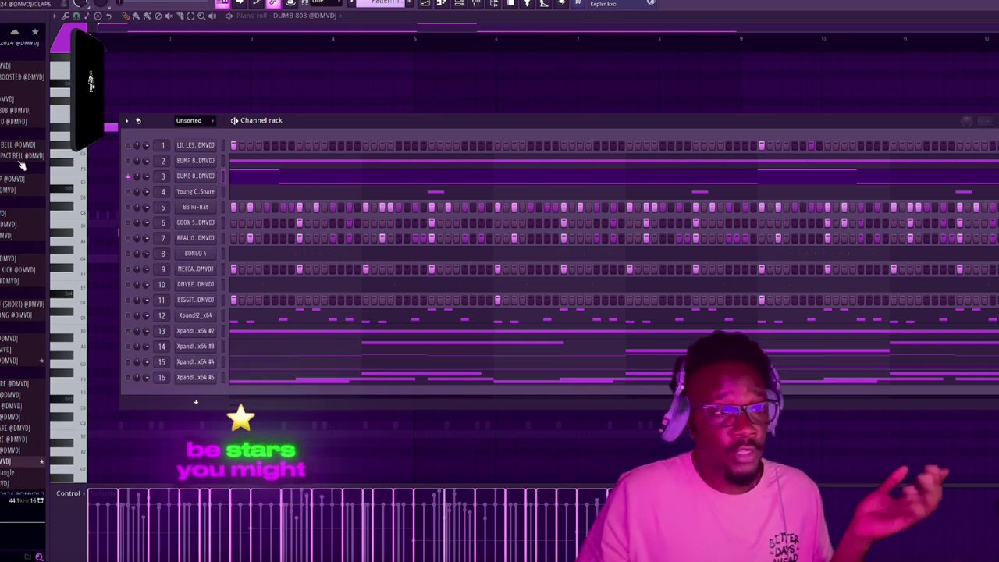
left_click_drag(386, 126, 317, 24)
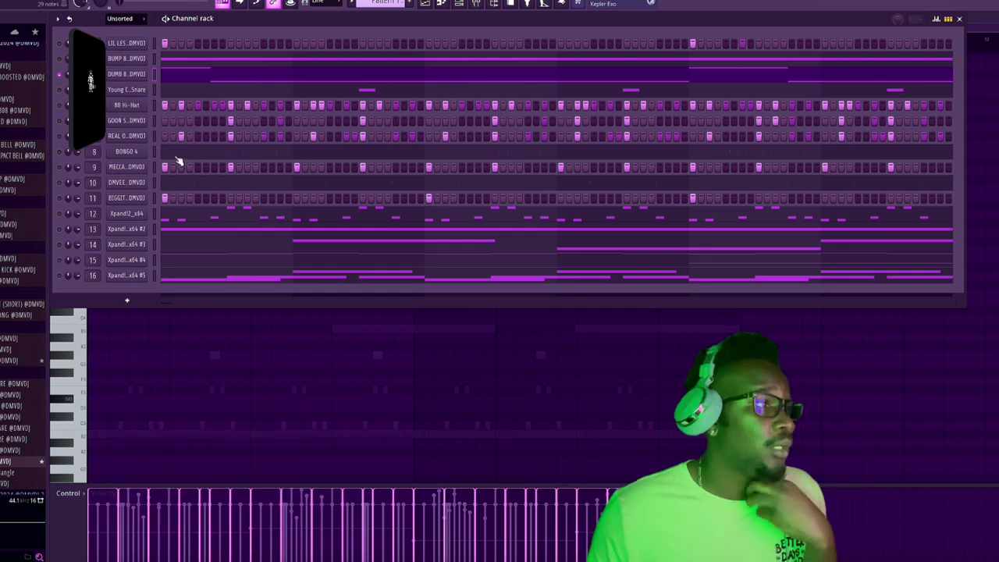
- Solo the Xpand!2_x64 #2 channel, and play back the Xpand!2_x64 melody notes in the piano roll
right_click(59, 234)
left_click(68, 242)
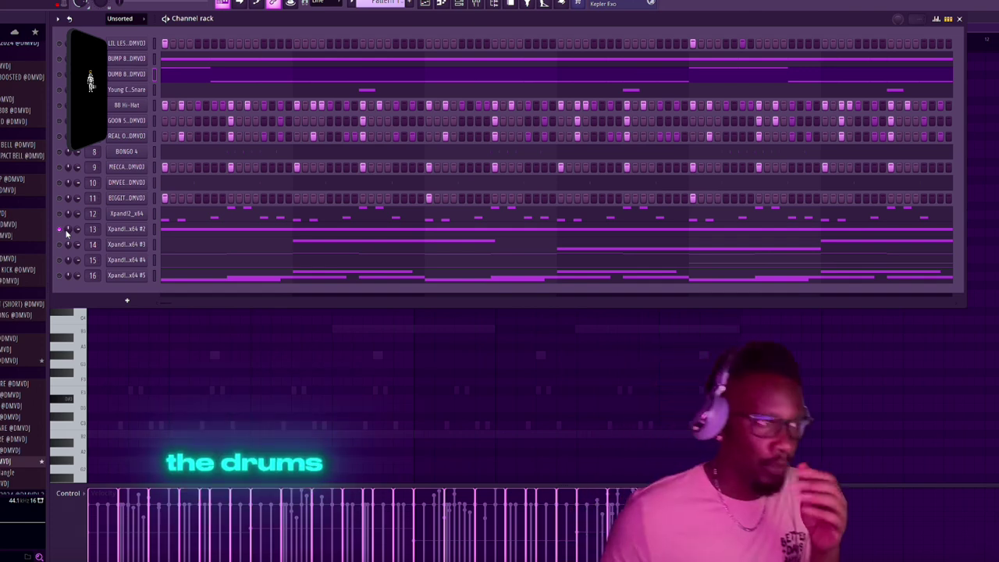
right_click(64, 218)
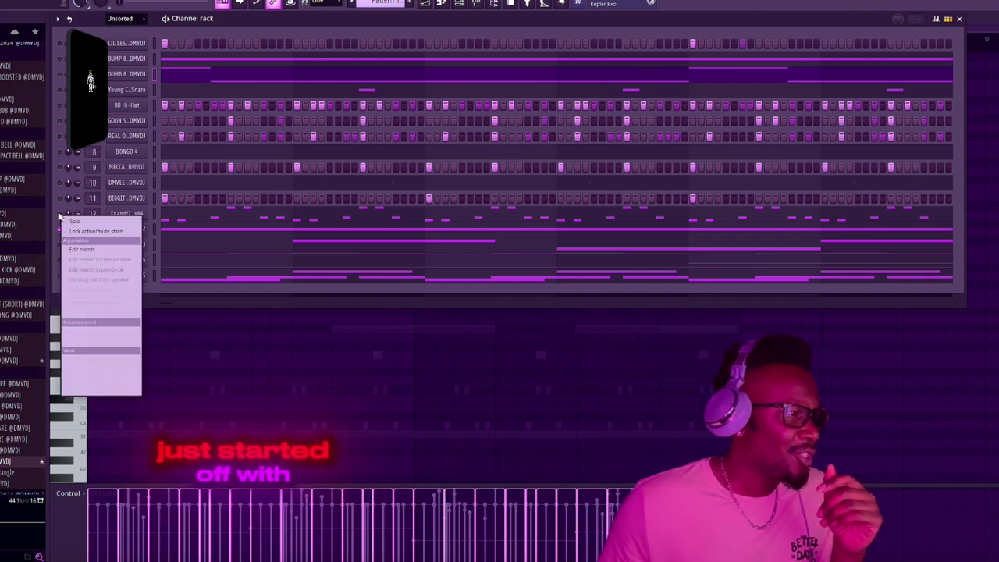
key("Escape")
left_click(165, 220)
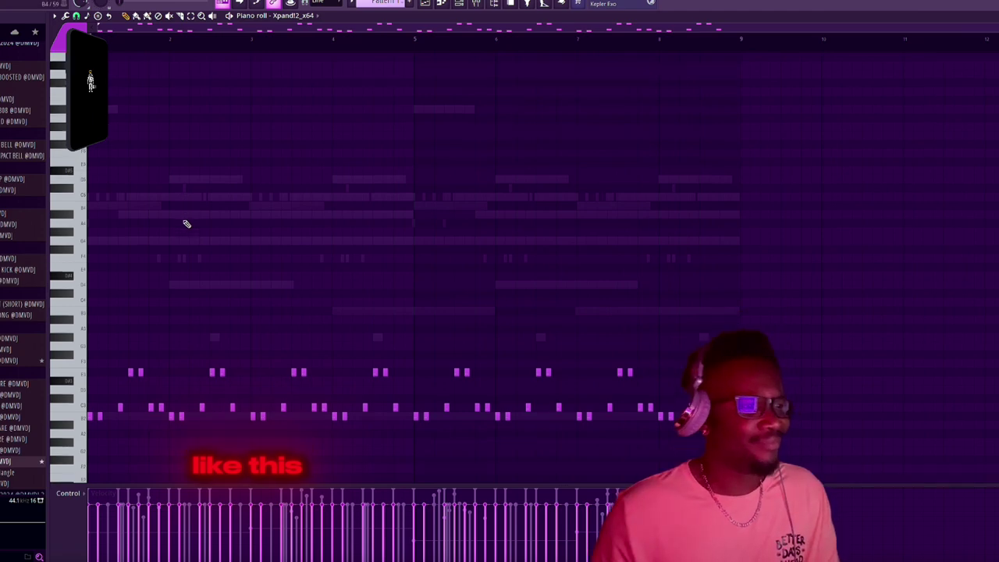
scroll(191, 230, "down", 2)
scroll(194, 244, "down", 1)
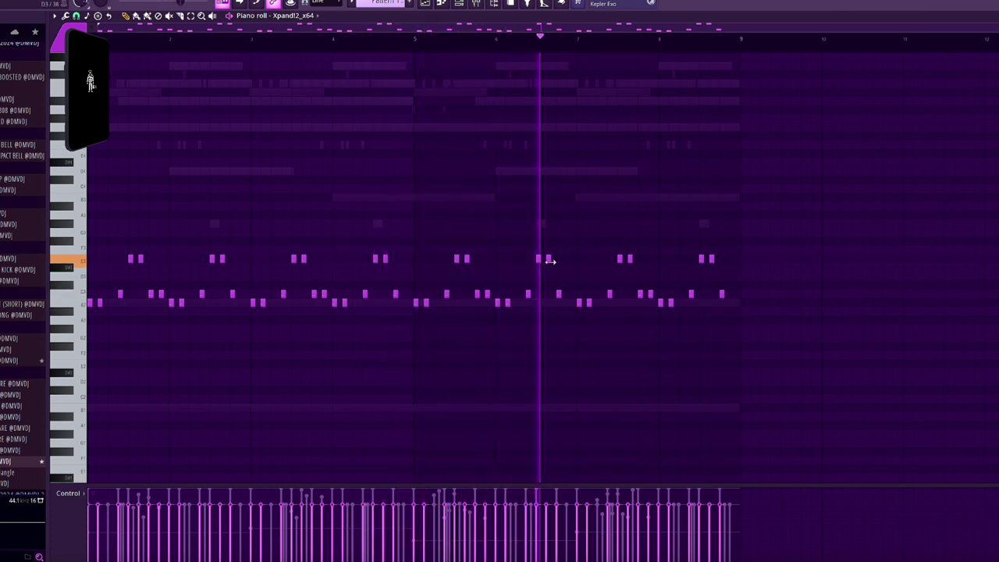
key("space")
- Open the notes of the Xpand!2_x64 #2 channel in the piano roll
key("F6")
left_click(75, 229)
key("F7")
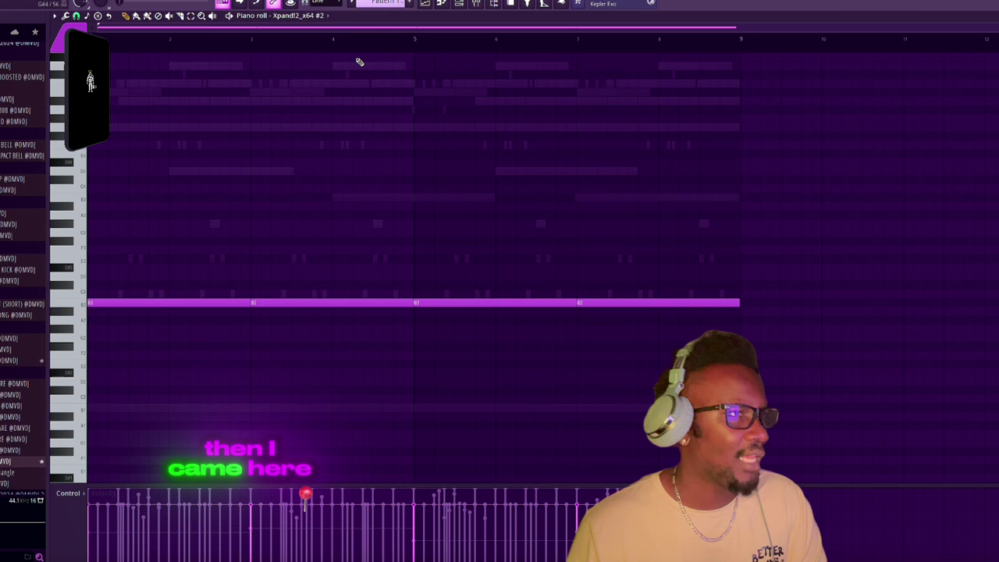
- Open the Xpand!2_x64 channel's instrument to check which preset it uses, and close it again
left_click(468, 4)
right_click(69, 214)
left_click(70, 216)
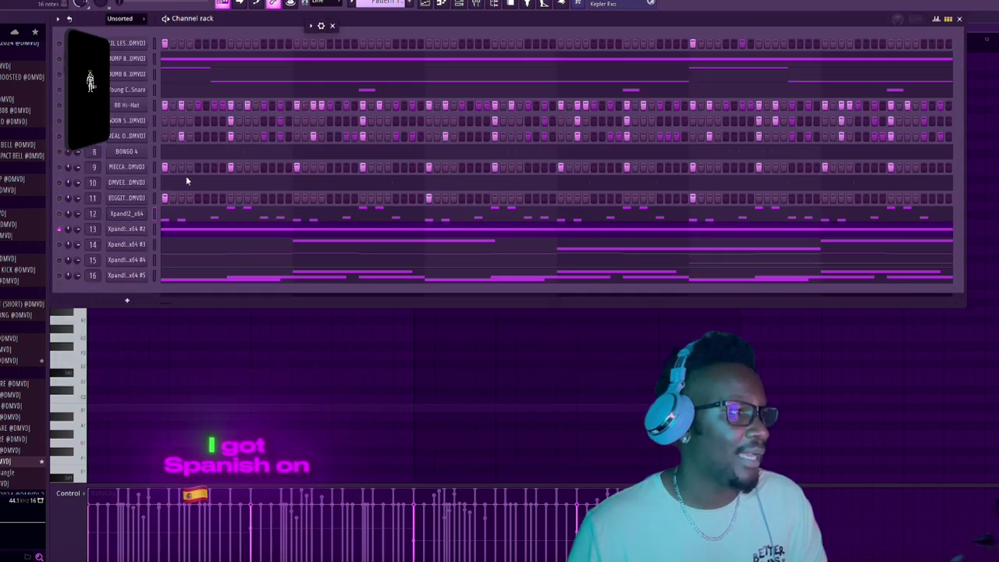
left_click(311, 26)
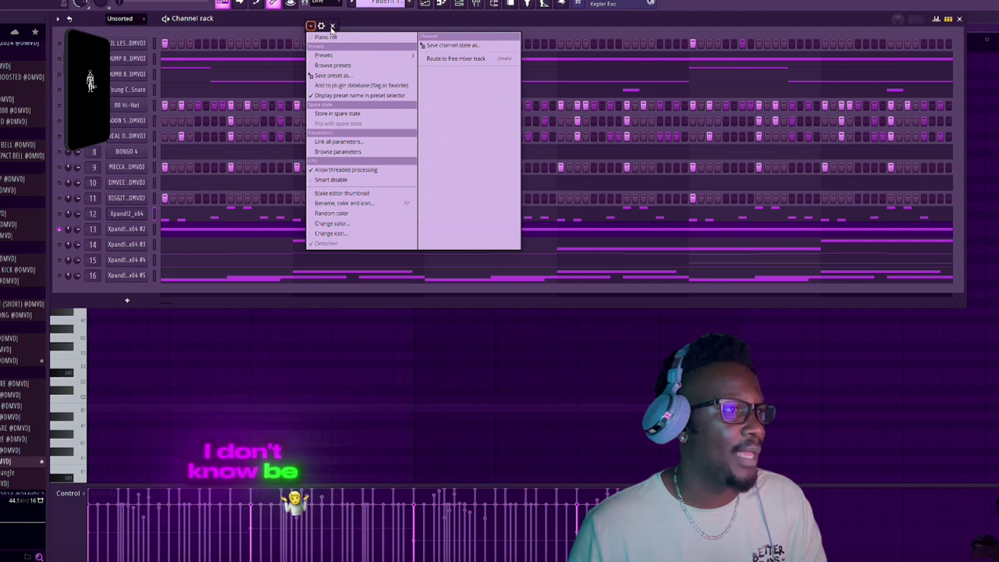
left_click(332, 28)
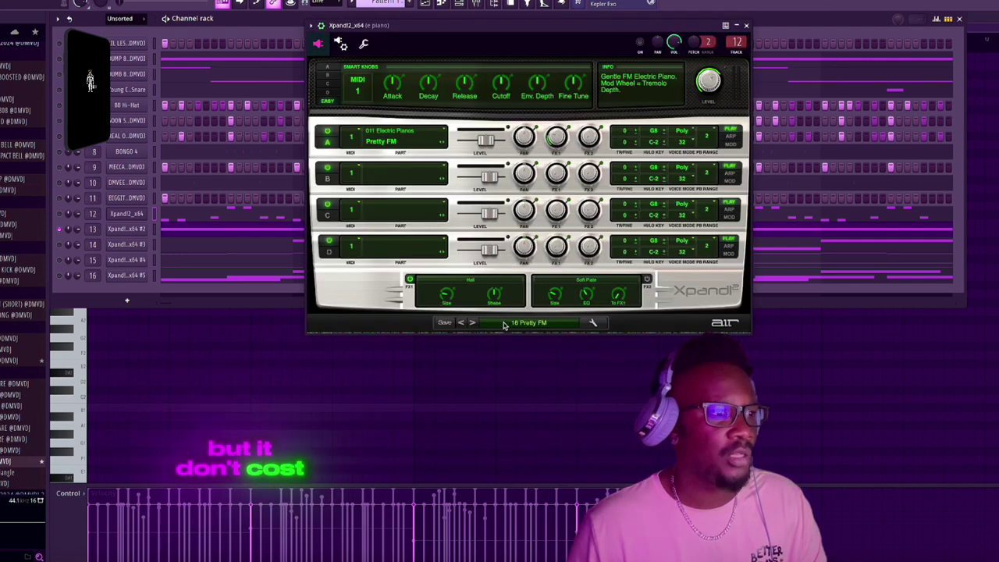
left_click(747, 25)
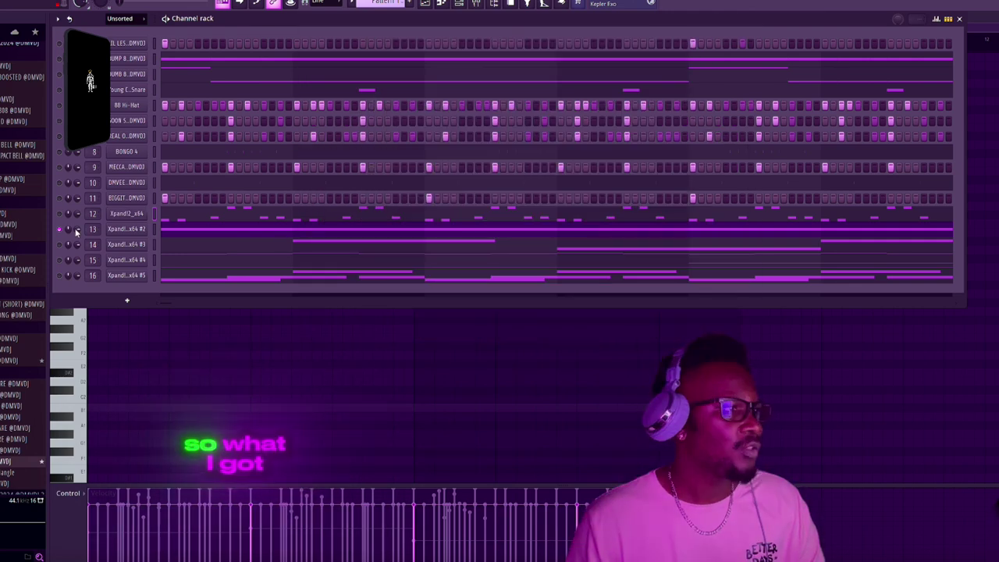
- Check the preset loaded on Xpand!2_x64 #2, and play back that channel's notes in the piano roll
left_click(118, 230)
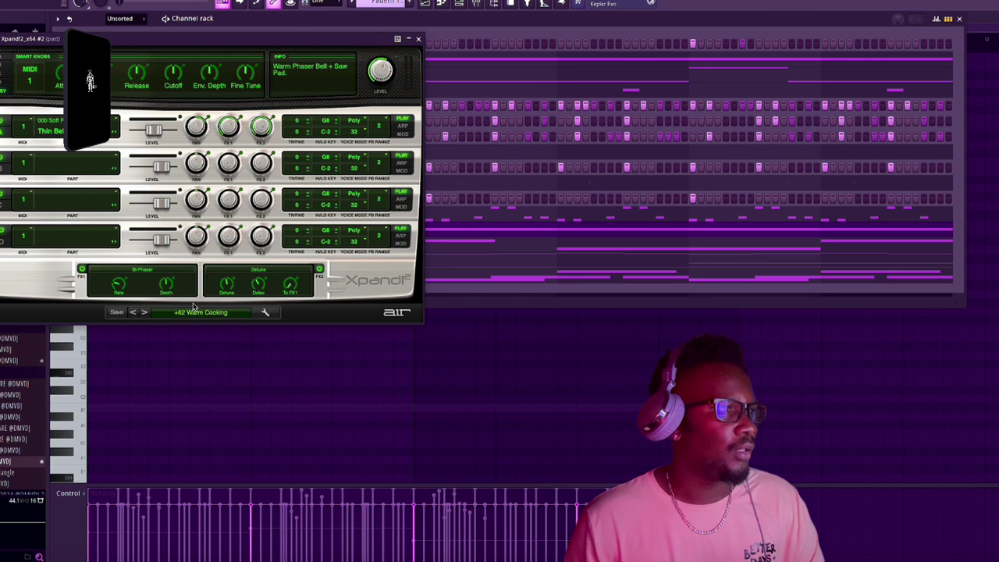
left_click(419, 39)
left_click(180, 225)
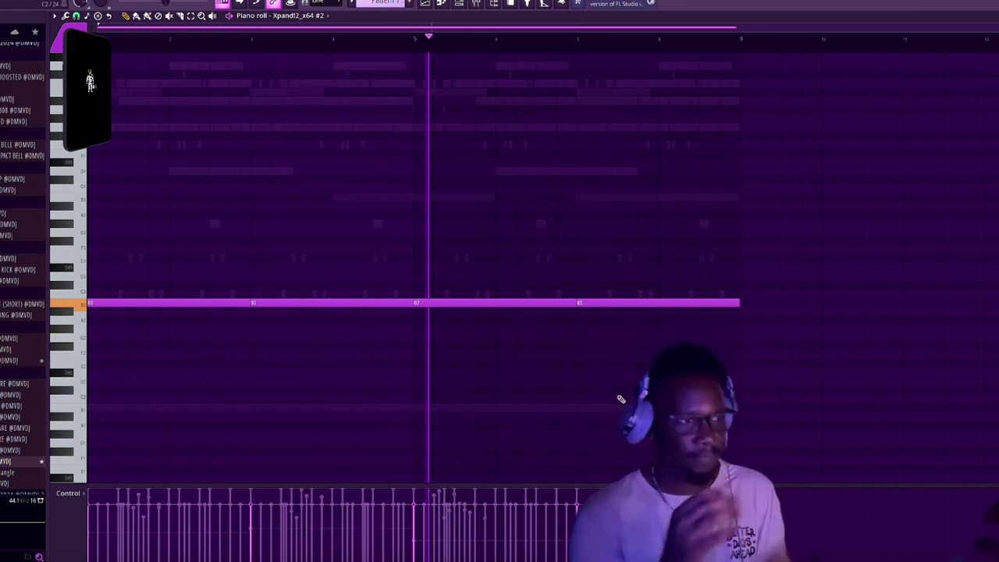
- View the Xpand!2_x64 #3 notes, and unmute Xpand!2_x64 so it plays together with Xpand!2_x64 #2
left_click(459, 4)
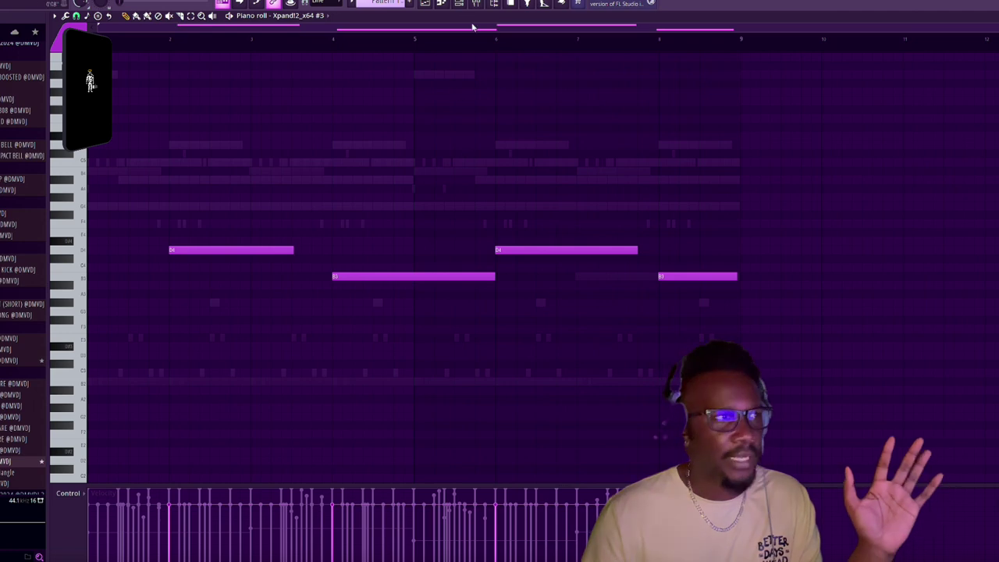
key("F6")
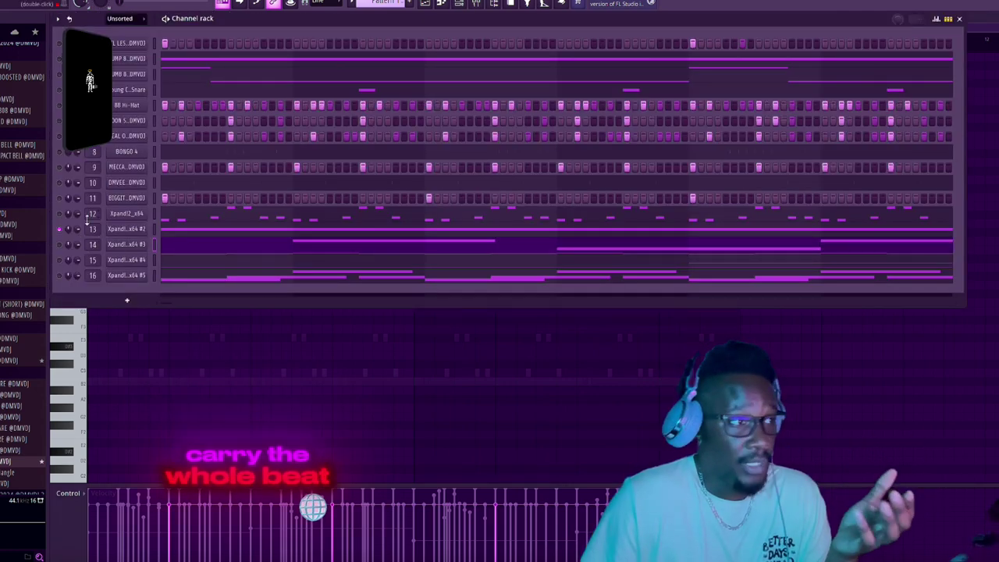
left_click(60, 214)
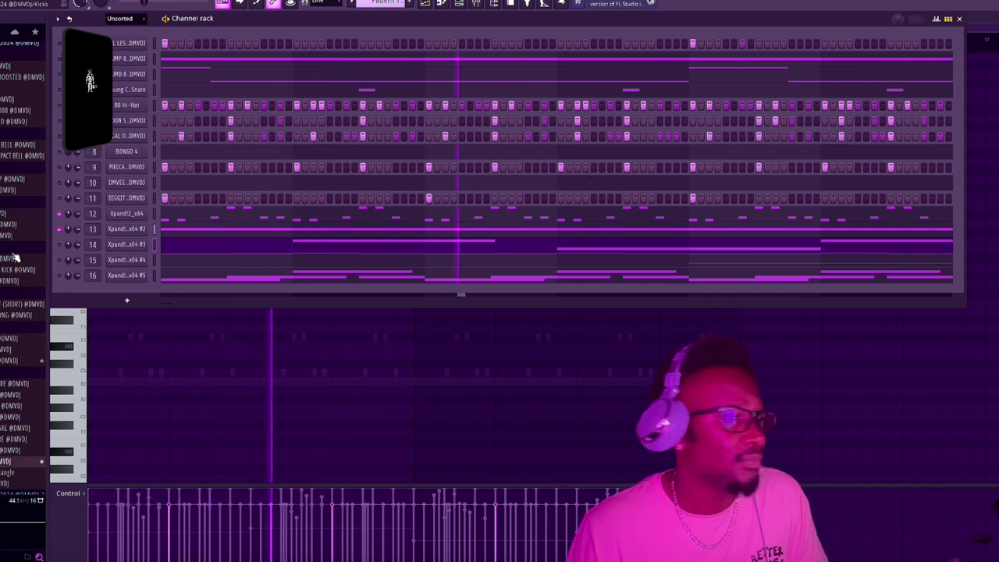
- Solo the Xpand!2_x64 #3 channel and check the preset loaded in its instrument
left_click(266, 243)
left_click(147, 247)
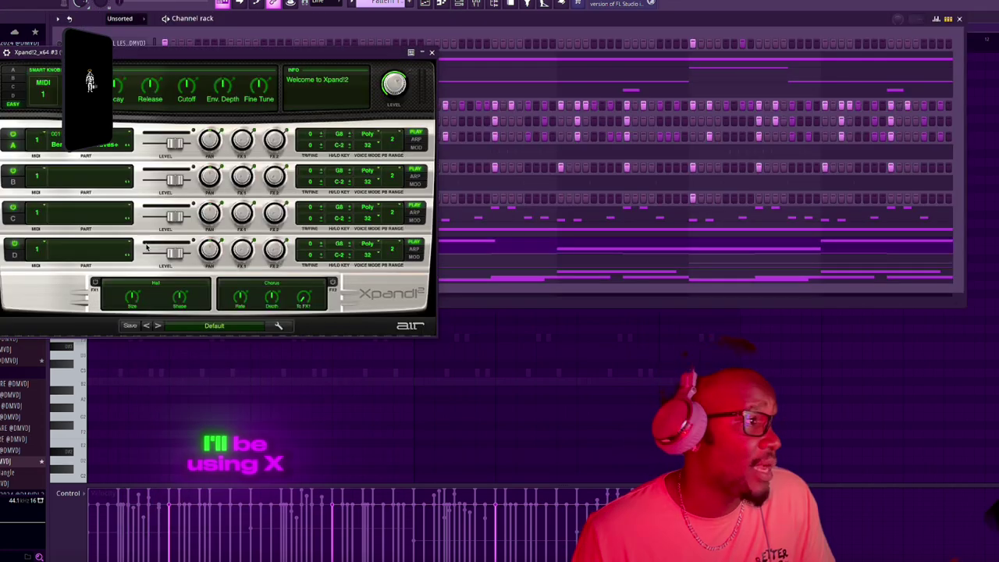
left_click(432, 52)
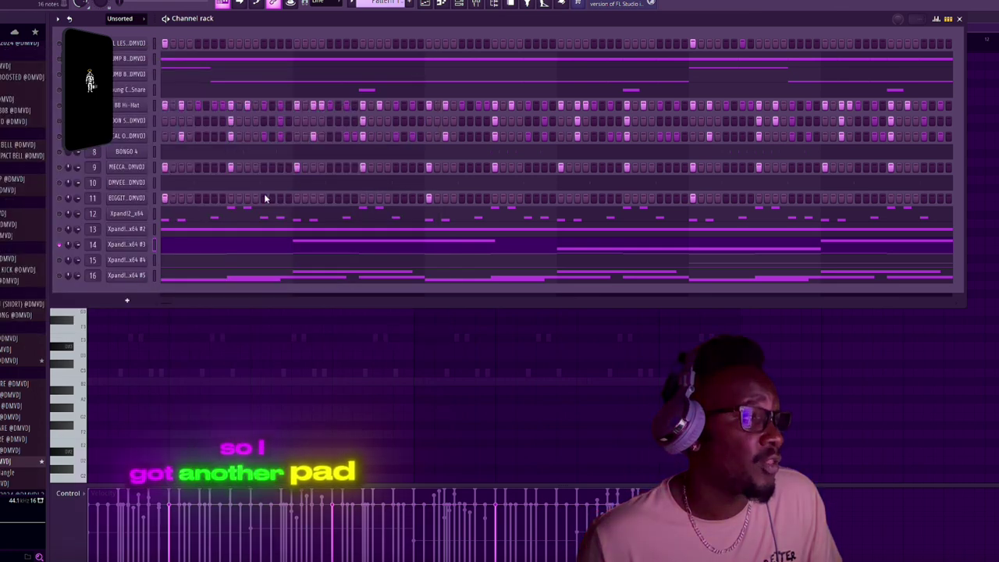
- Play back the Xpand!2_x64 #3 notes in the piano roll, and reposition the channel rack so all 16 channels are in view
left_click(207, 243)
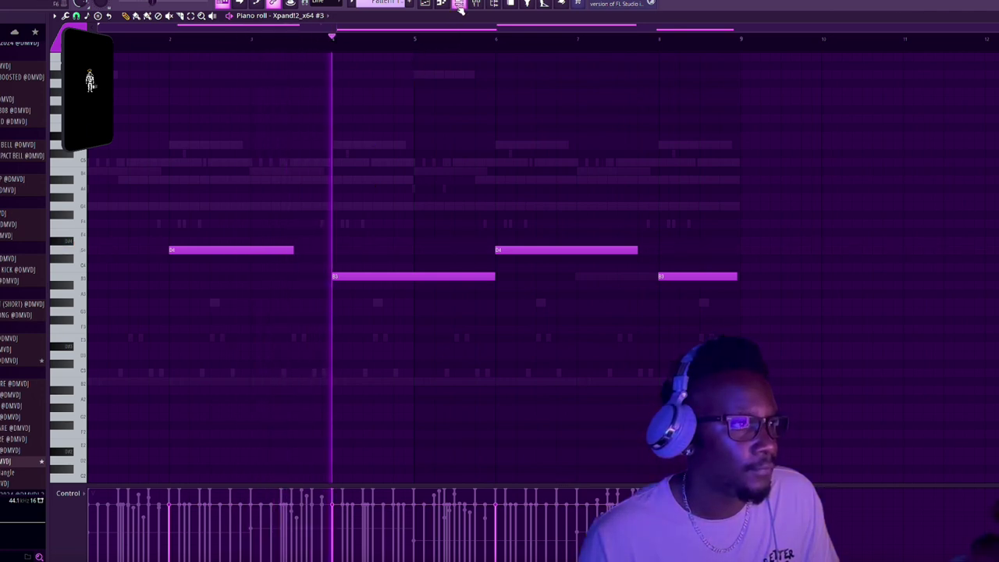
key("F6")
left_click_drag(460, 22, 490, 342)
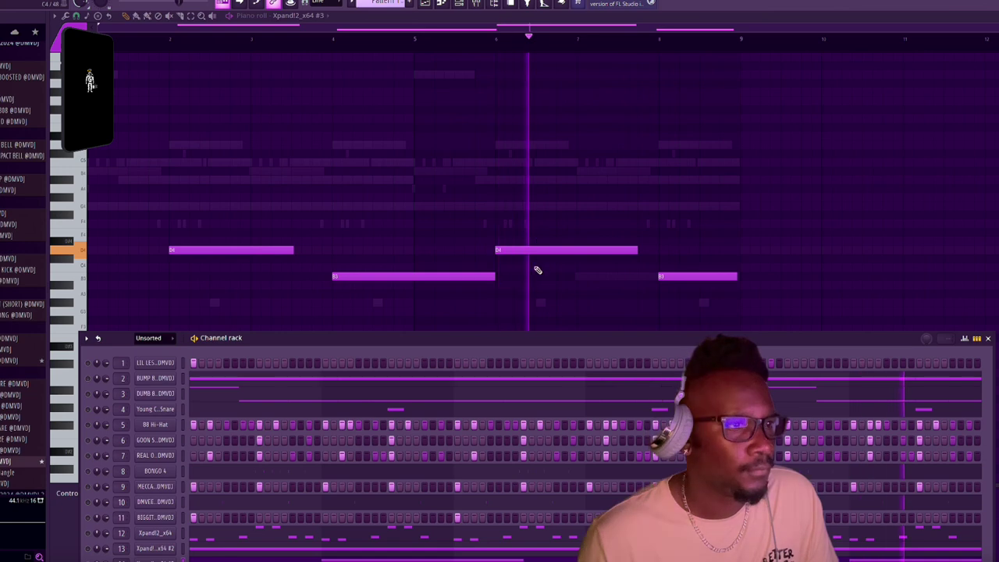
left_click_drag(567, 331, 551, 61)
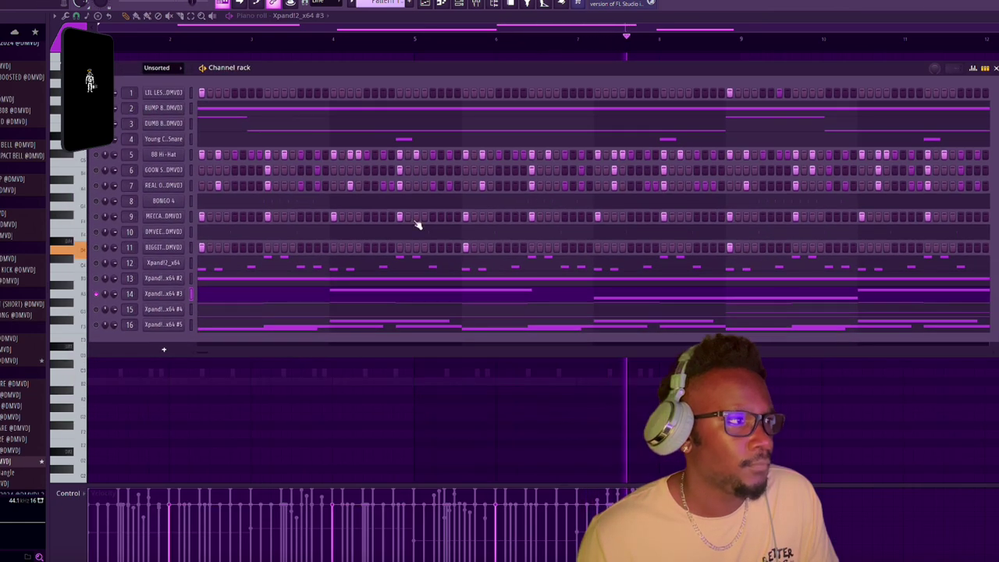
- Solo the Xpand!2_x64 #4 channel and view its notes in the piano roll
right_click(100, 313)
left_click(133, 322)
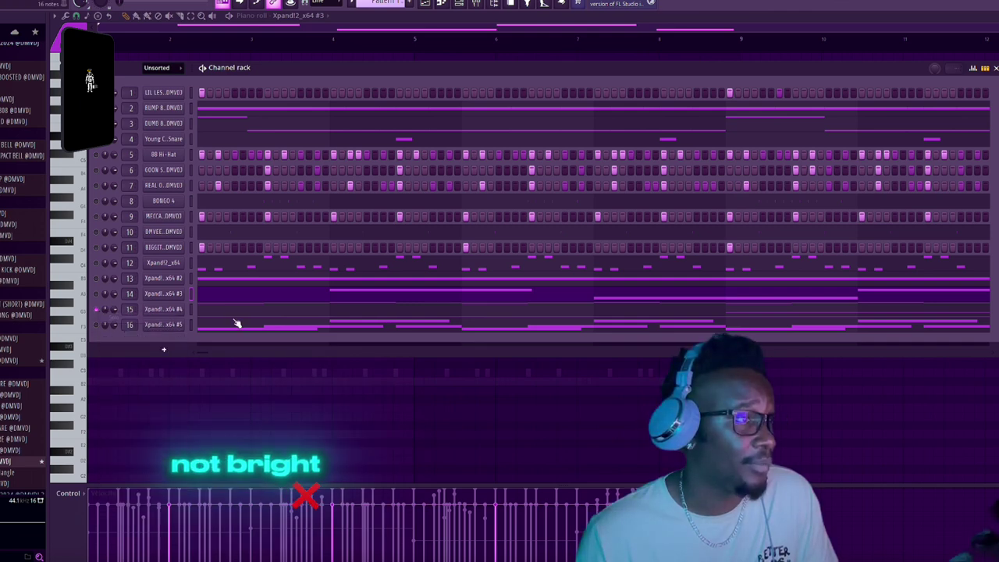
scroll(247, 317, "down", 3)
scroll(249, 318, "up", 3)
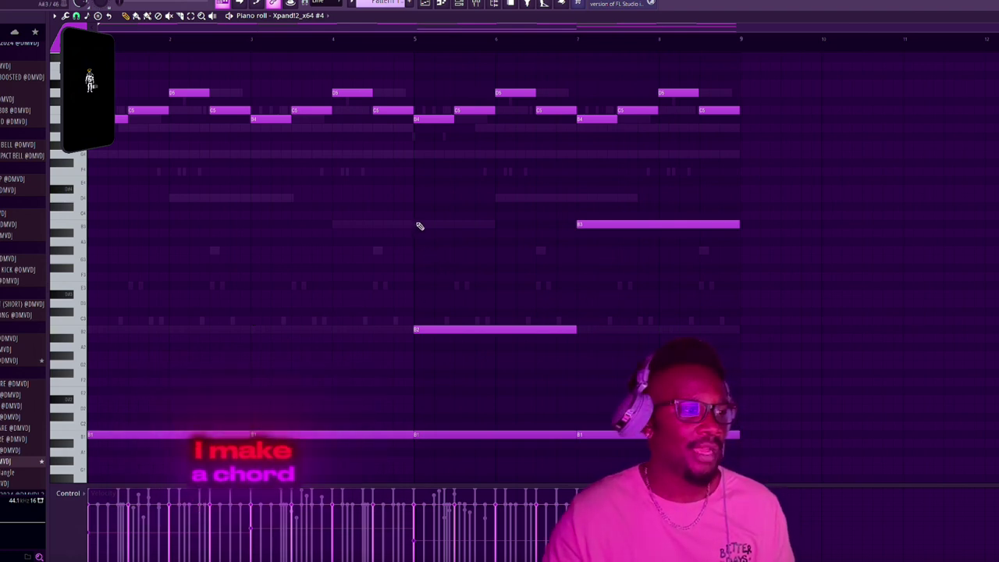
- Select the Xpand!2_x64 #4 notes from bar 5 to bar 9 and play back the part
left_click_drag(508, 248, 676, 378)
left_click_drag(433, 89, 790, 456)
key("space")
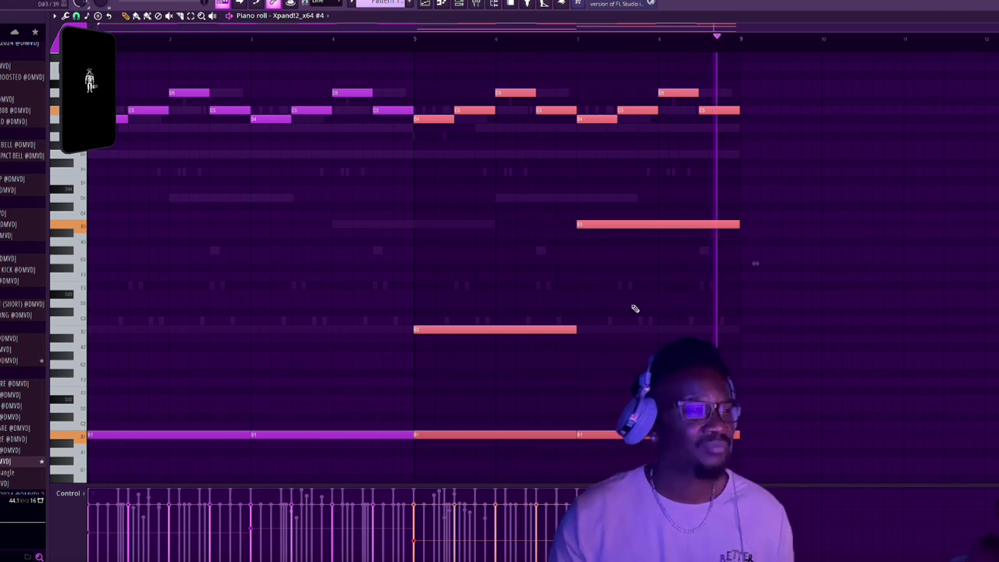
- Select only the long low B1 notes of Xpand!2_x64 #4 and examine their velocities
left_click_drag(163, 370, 625, 464)
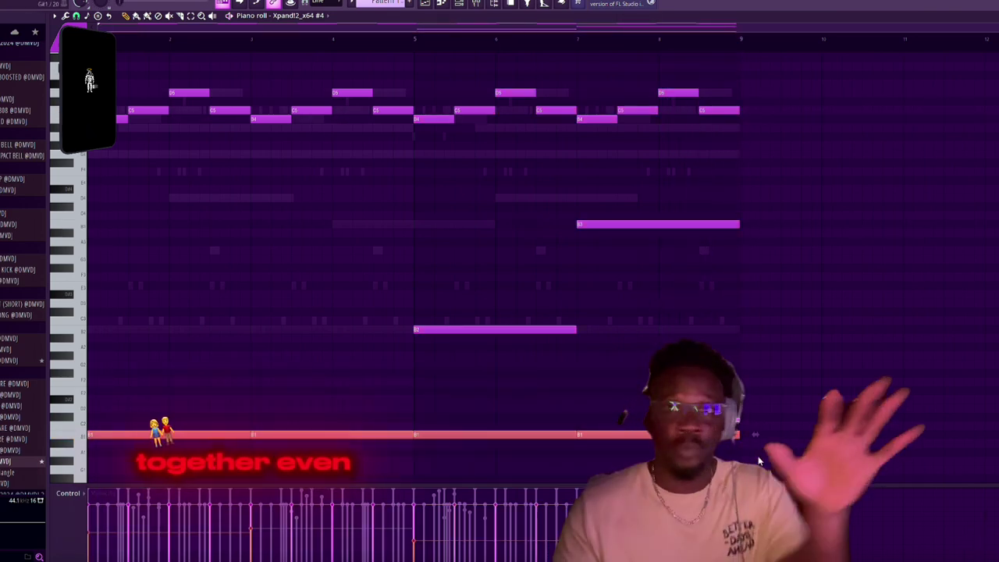
scroll(202, 382, "down", 1)
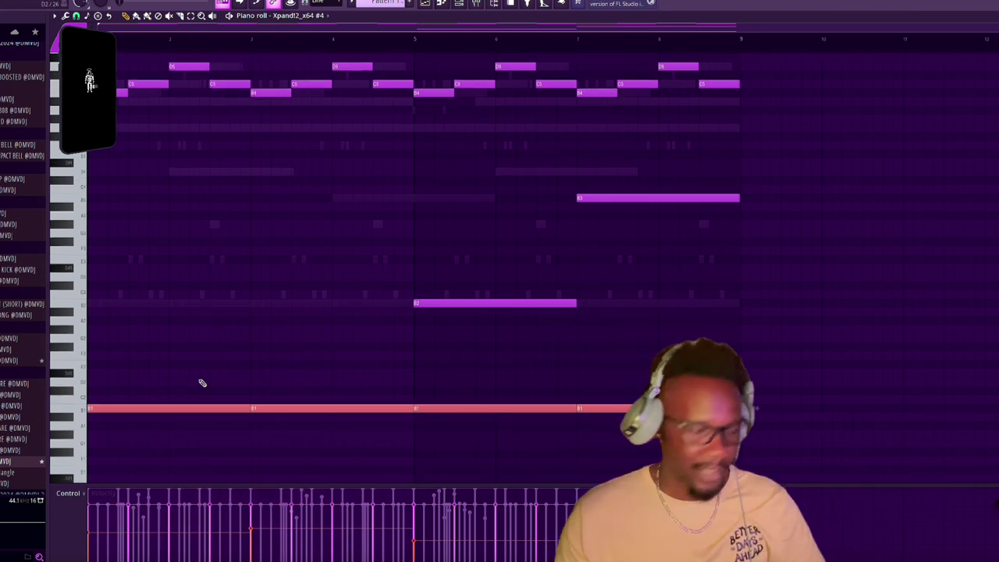
left_click(315, 424)
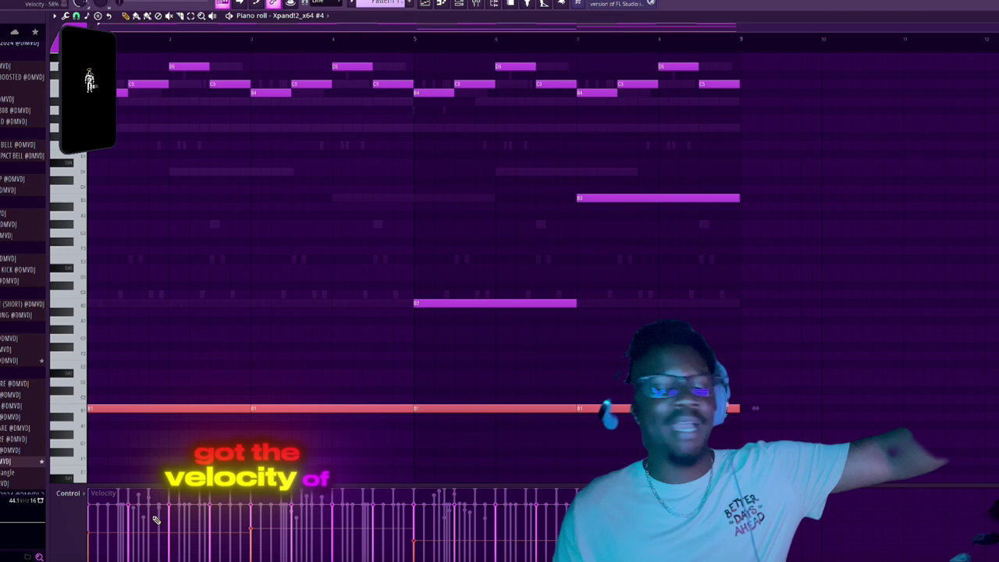
scroll(390, 102, "up", 2)
- Open the Xpand!2_x64 #5 notes in the piano roll and play them back
key("F5")
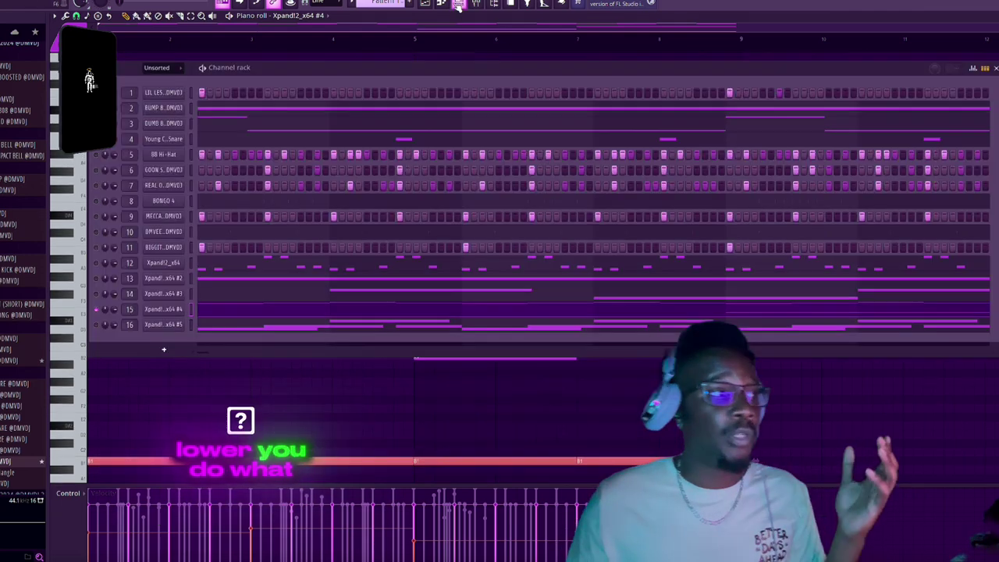
key("F7")
scroll(222, 328, "up", 2)
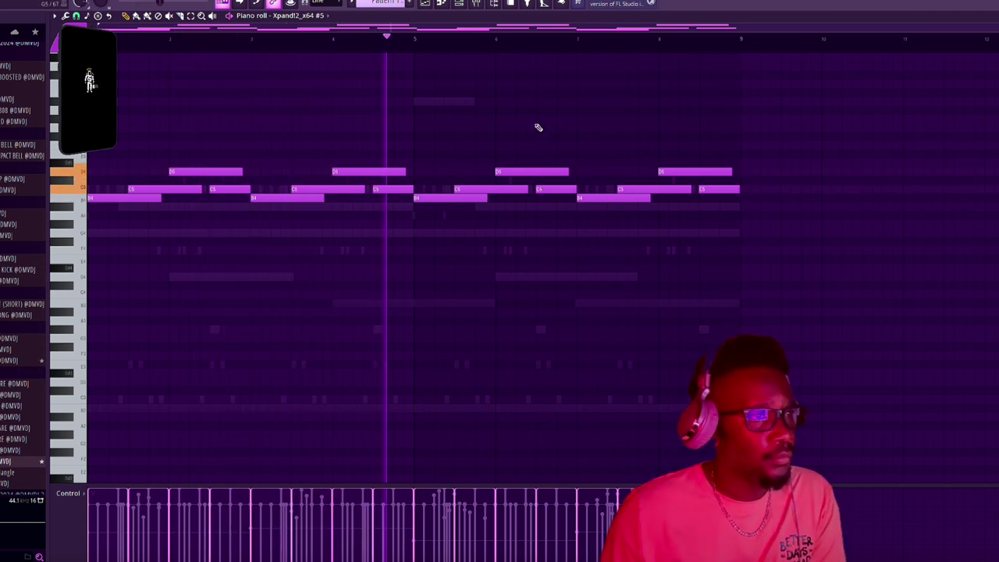
key("space")
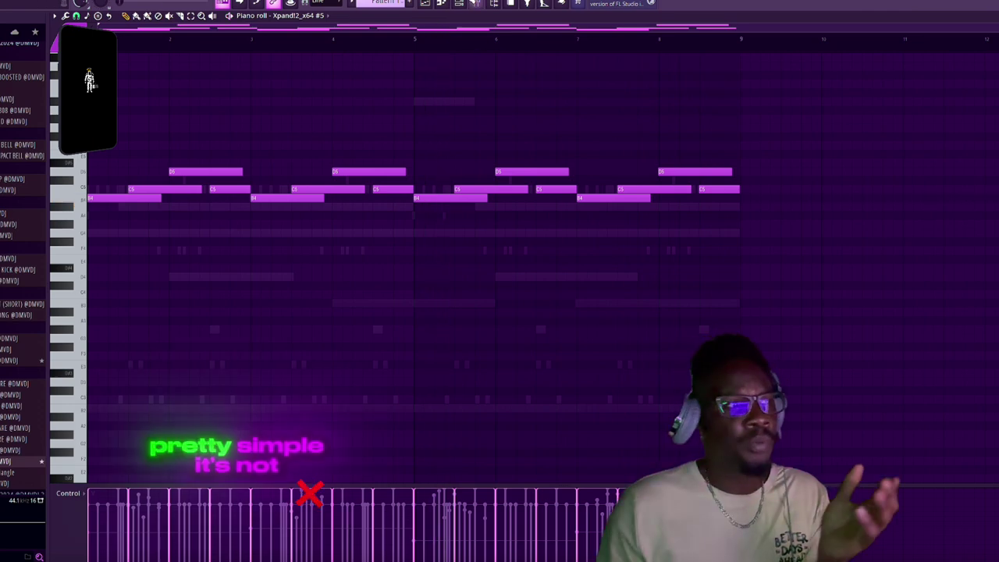
- Unmute the melodic channels numbered 11 to 15 in the channel rack alongside Xpand!2_x64 #5
key("F6")
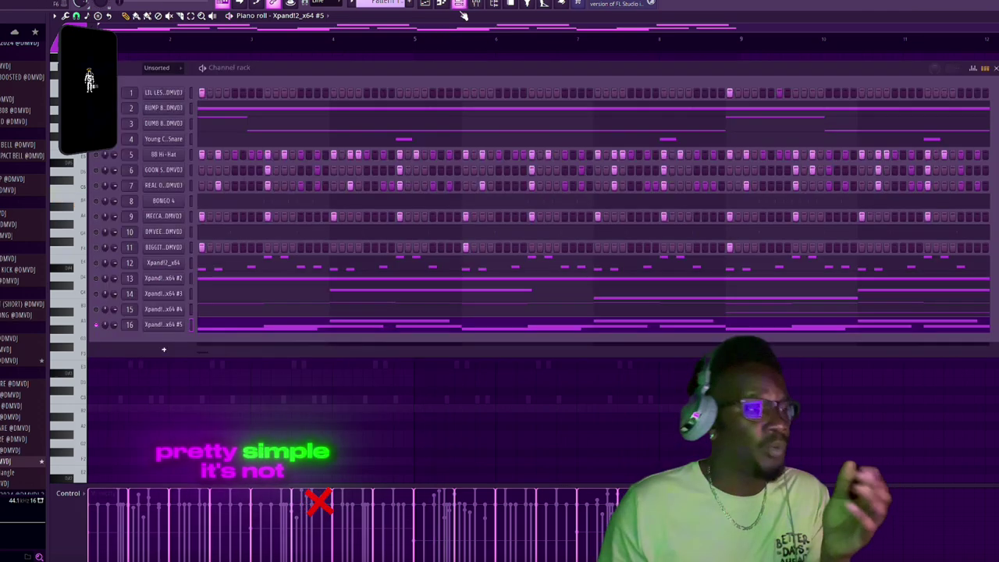
left_click(97, 278)
left_click(97, 295)
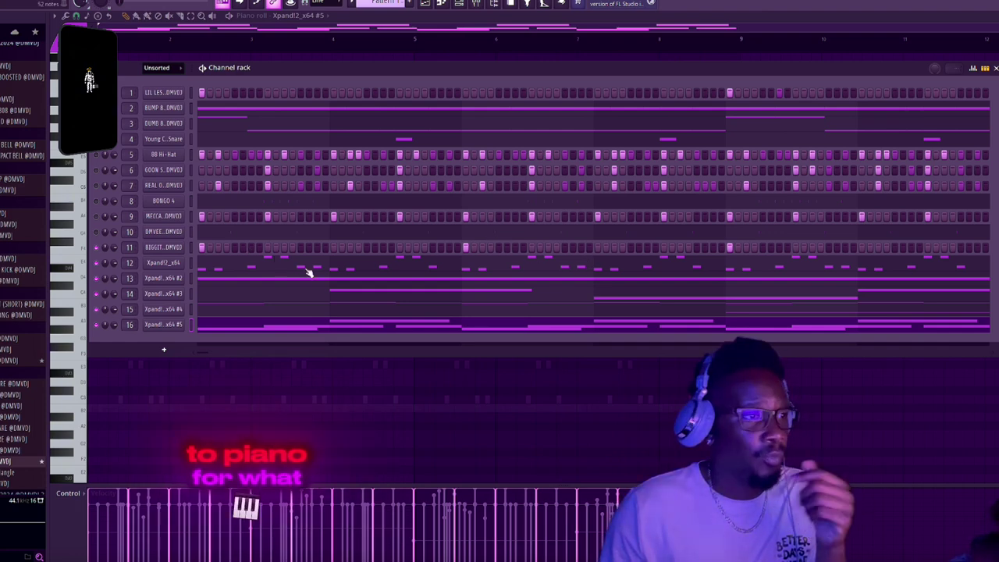
- Open the BIGGITY BELL notes in the piano roll, and play the melodic channels together from the channel rack
right_click(180, 247)
left_click(204, 248)
key("F6")
key("space")
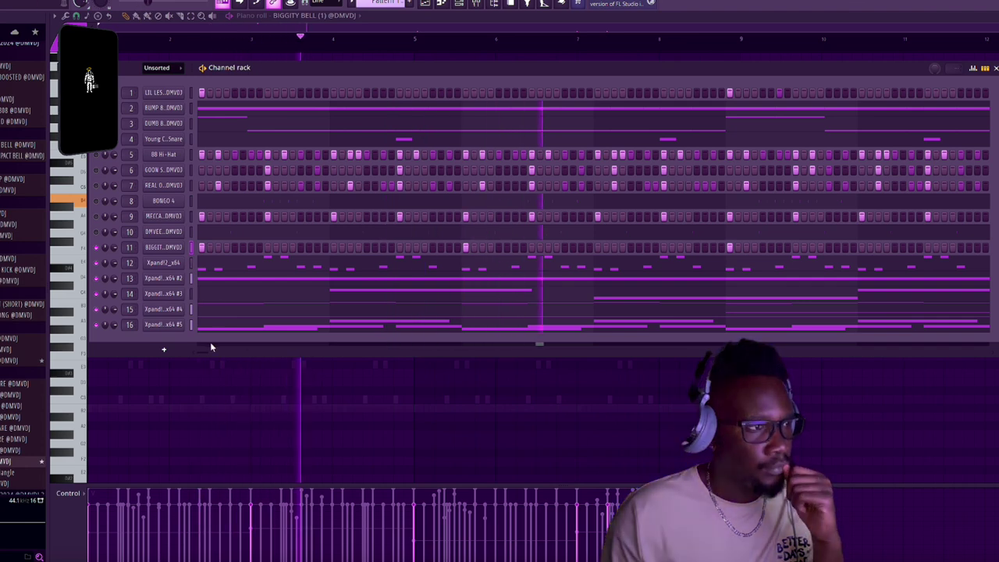
- Lower the e piano track's fader in the mixer and check the playlist arrangement
key("F9")
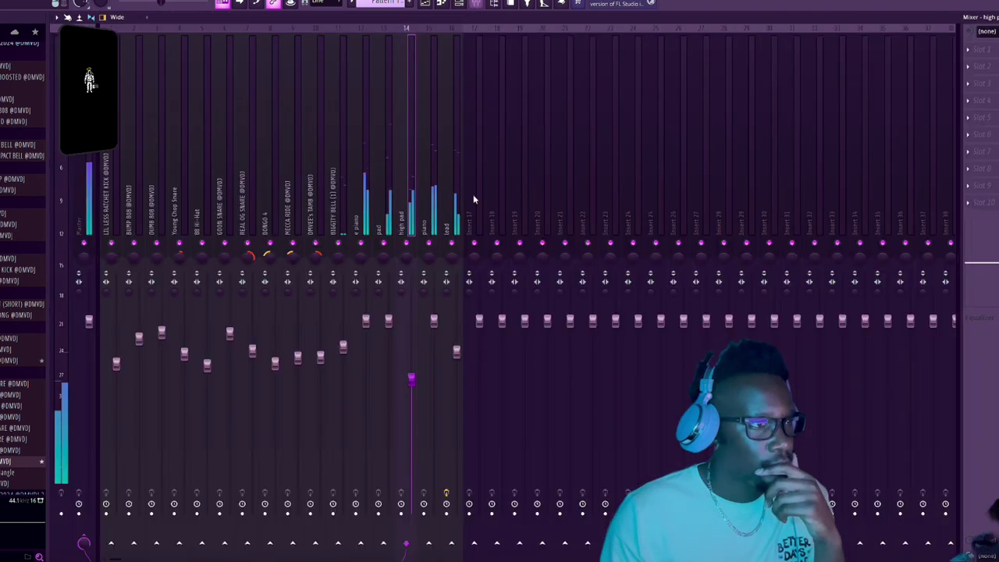
left_click_drag(365, 320, 365, 334)
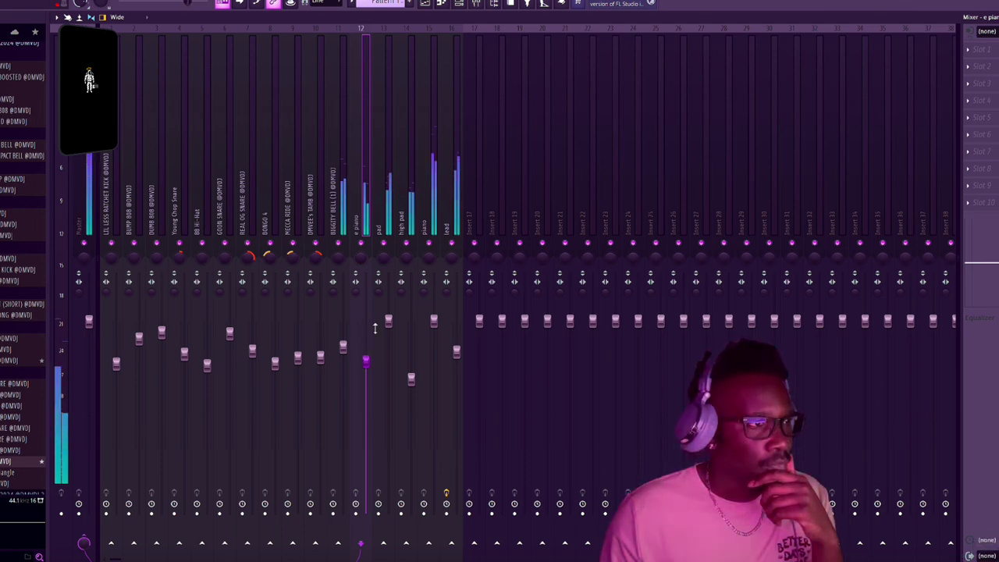
left_click(434, 4)
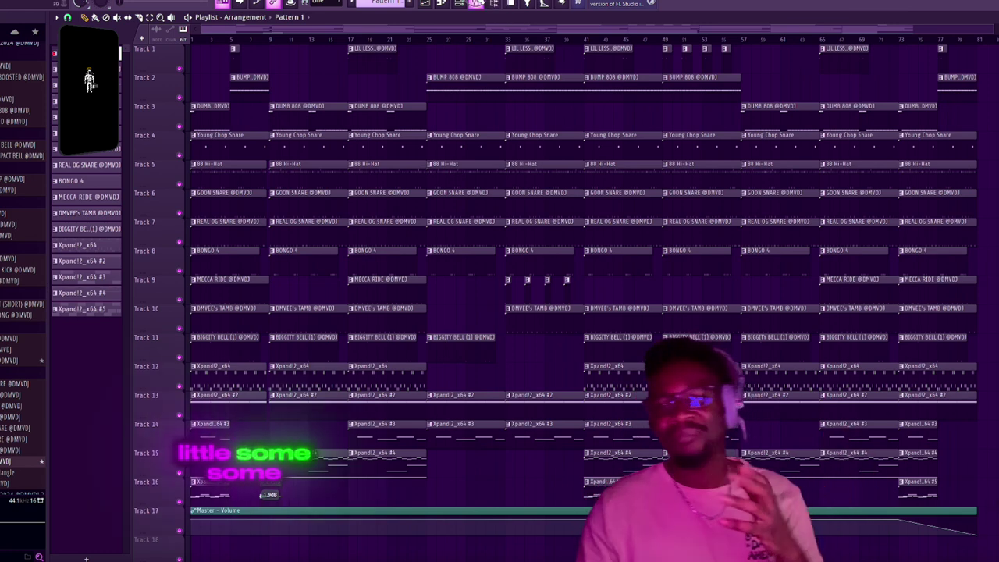
left_click(477, 4)
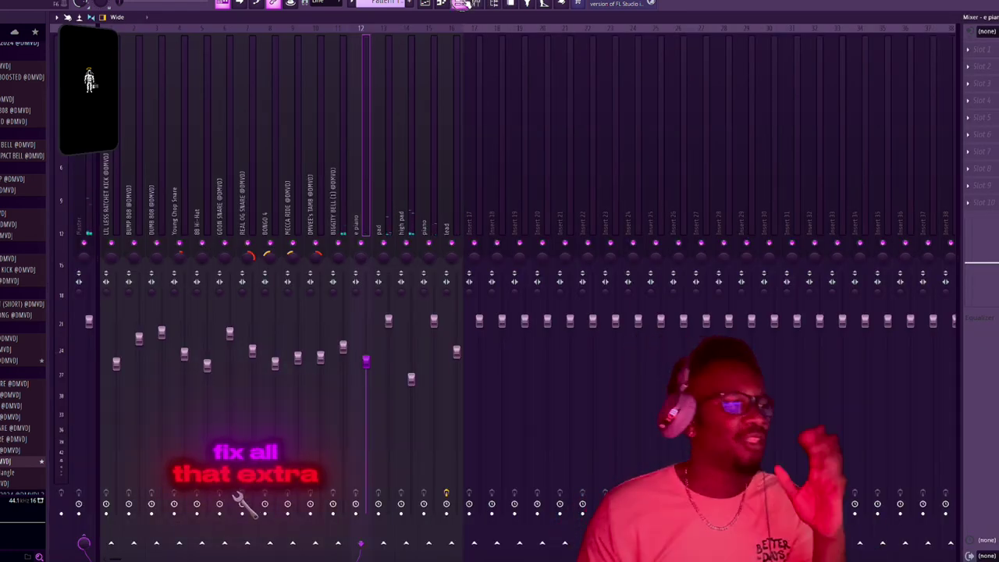
- Solo the Xpand!2_x64 #2 channel in the channel rack
left_click(462, 4)
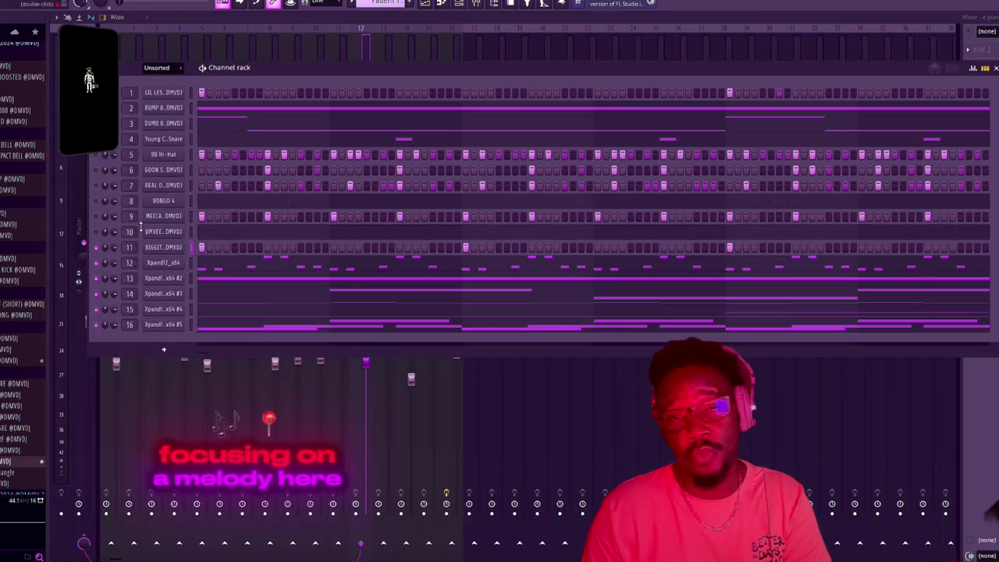
right_click(96, 282)
left_click(107, 290)
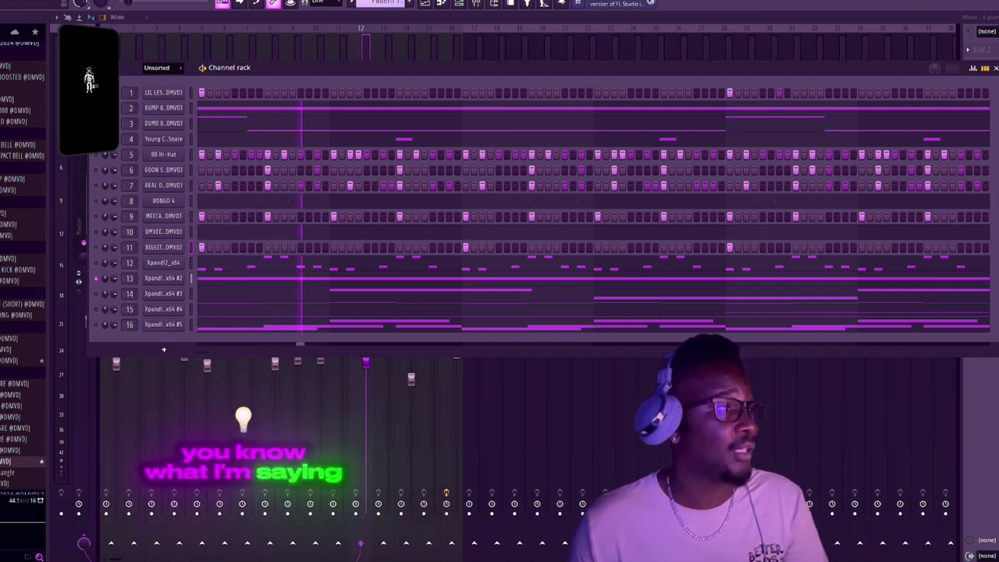
- Move the higher DUMB 808 notes down one octave to match the rest of the line, and play it back
left_click(214, 125)
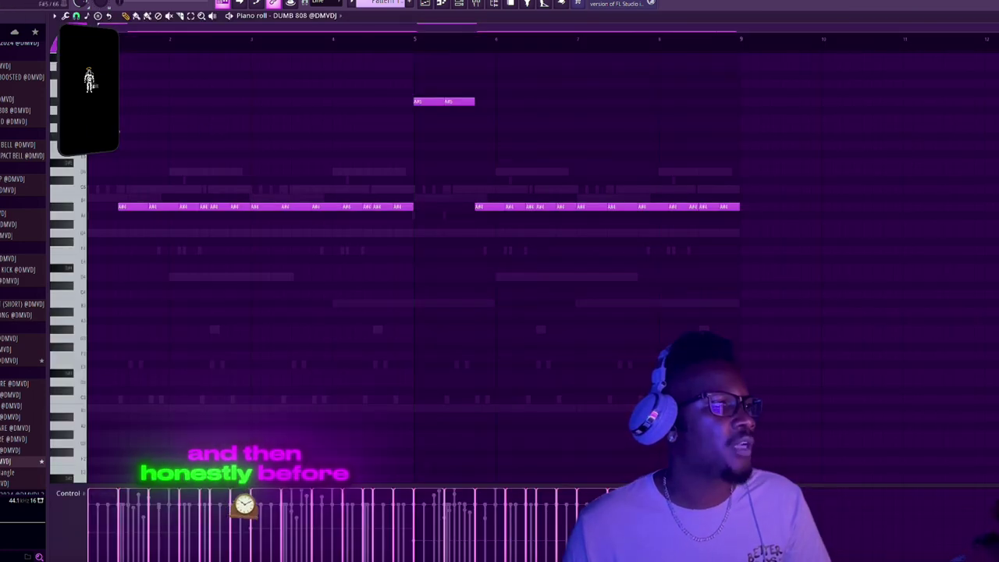
left_click_drag(86, 82, 503, 121)
key("ctrl+Down")
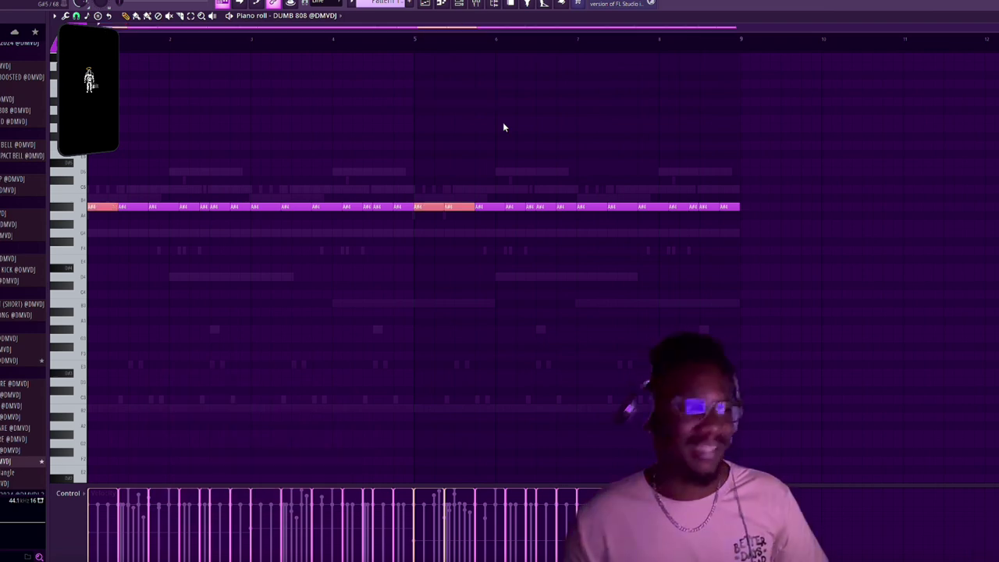
left_click(459, 4)
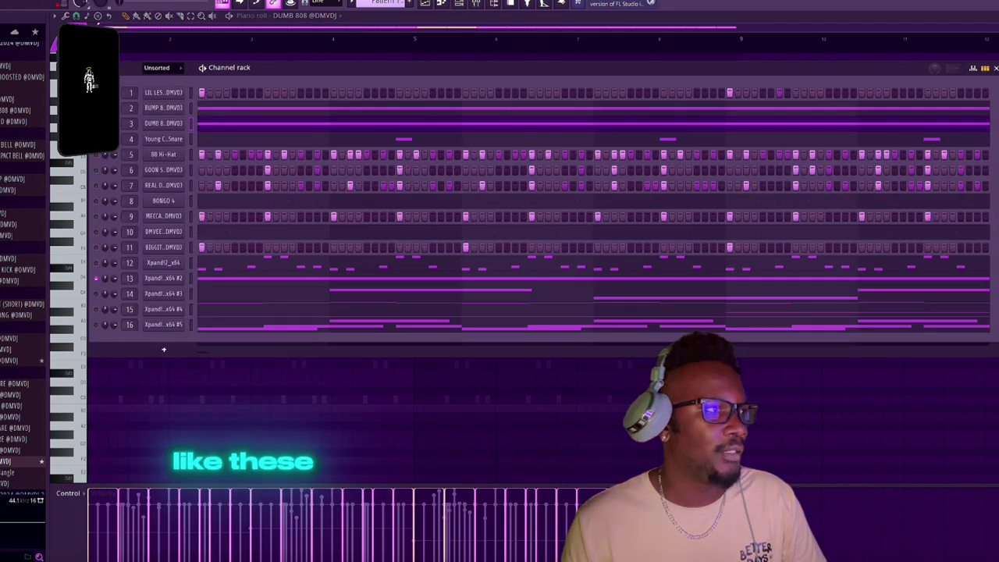
left_click(995, 68)
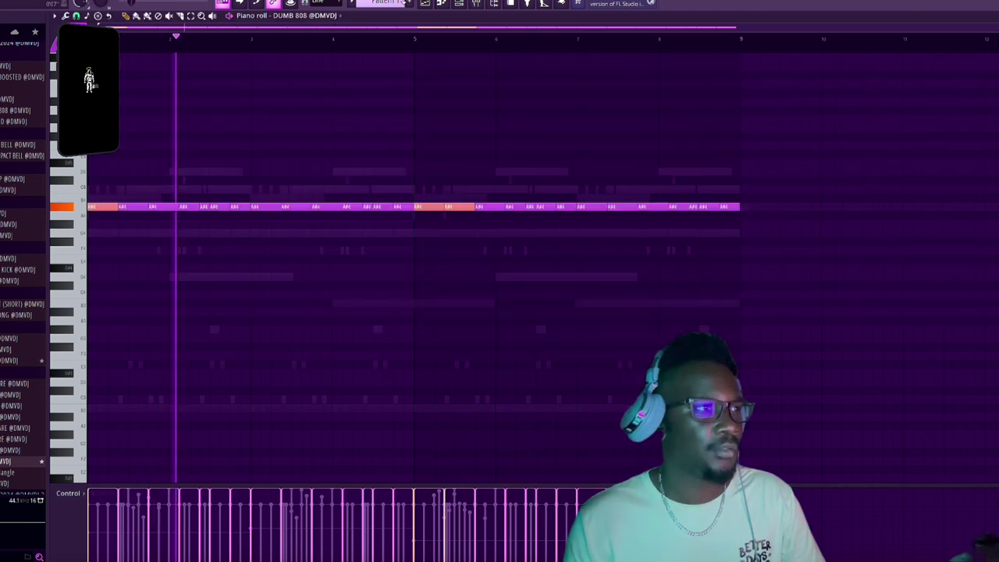
- Open the 88 Hi-Hat notes in the piano roll, select the low-pitched hits around bar 2 and play the part
key("F6")
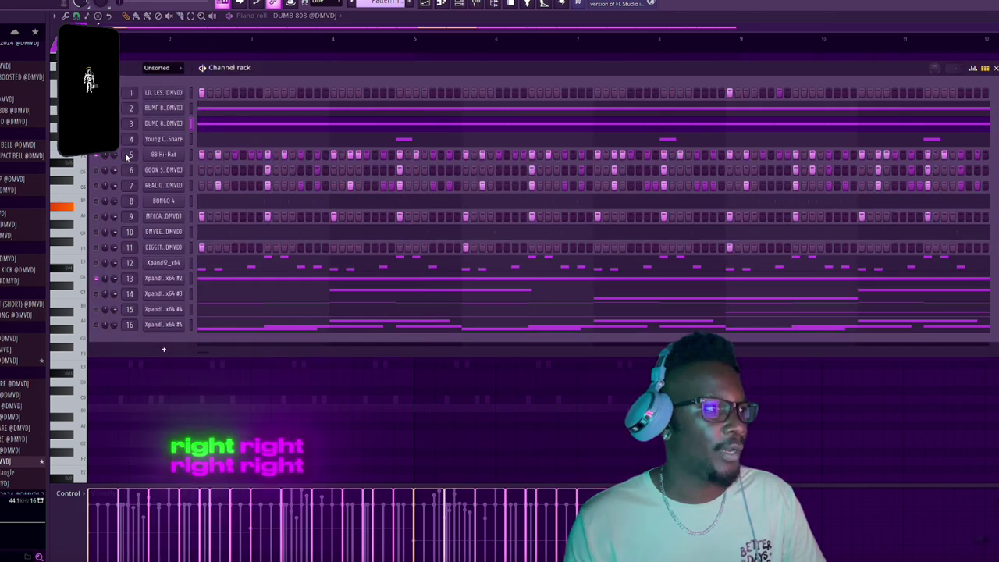
right_click(147, 154)
left_click(204, 157)
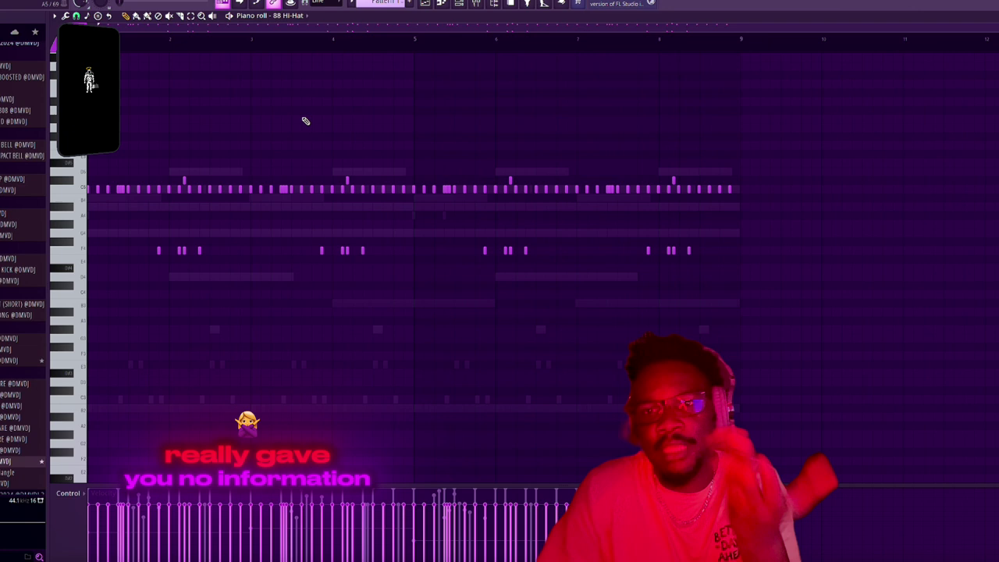
left_click_drag(102, 164, 235, 265)
left_click_drag(123, 230, 219, 264)
key("space")
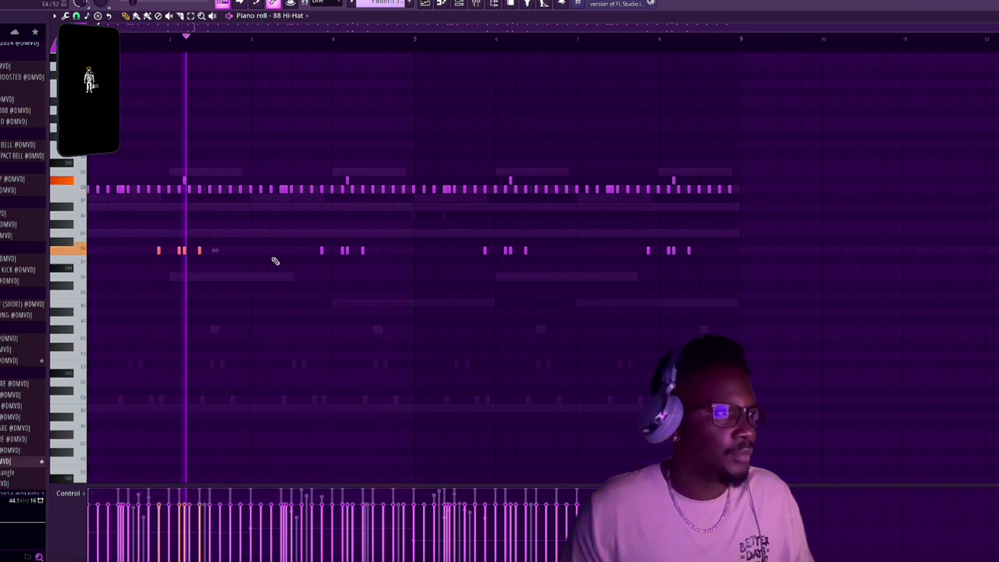
- Select the low-pitched 88 Hi-Hat notes across all eight bars, followed by the raised hits above the main row
left_click_drag(153, 231, 758, 330)
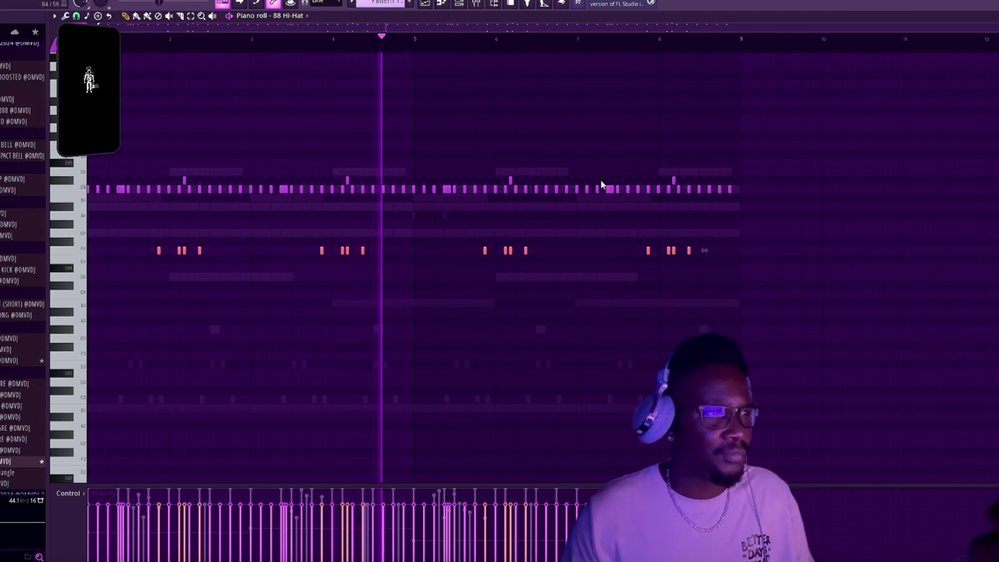
key("space")
left_click_drag(154, 160, 726, 181)
- Inspect the Young Chop Snare sampler settings and its note pitches in the piano roll
key("F6")
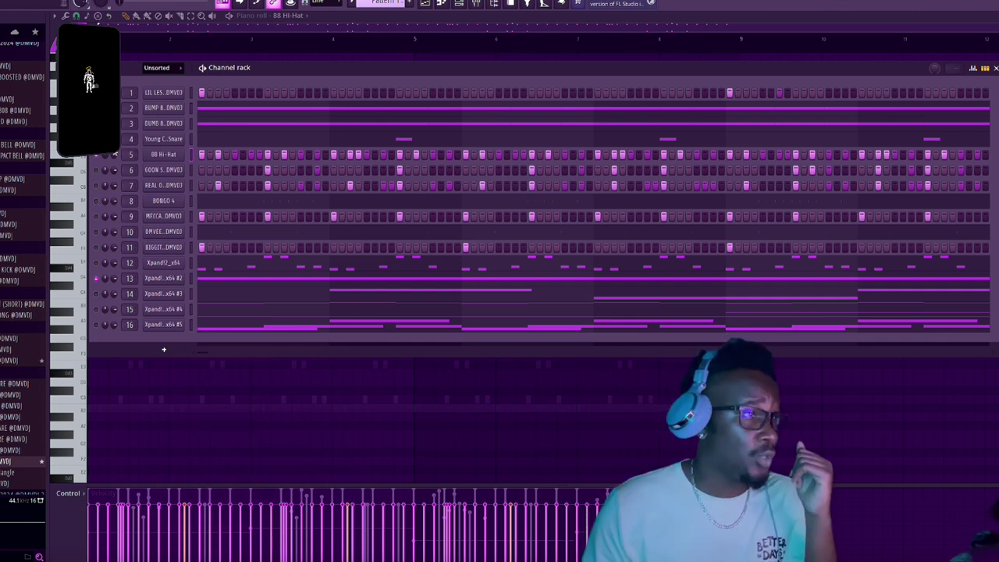
left_click(156, 141)
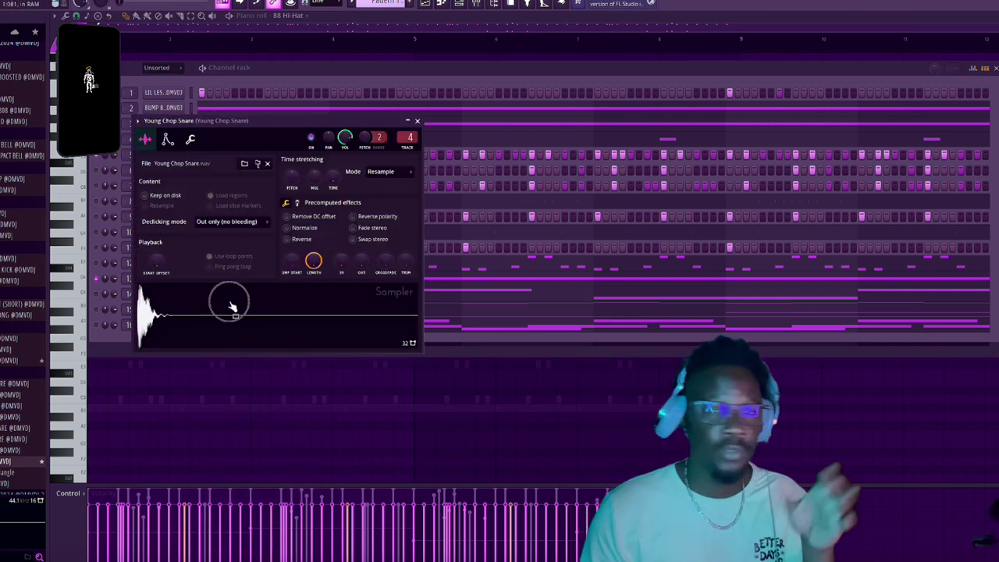
key("F7")
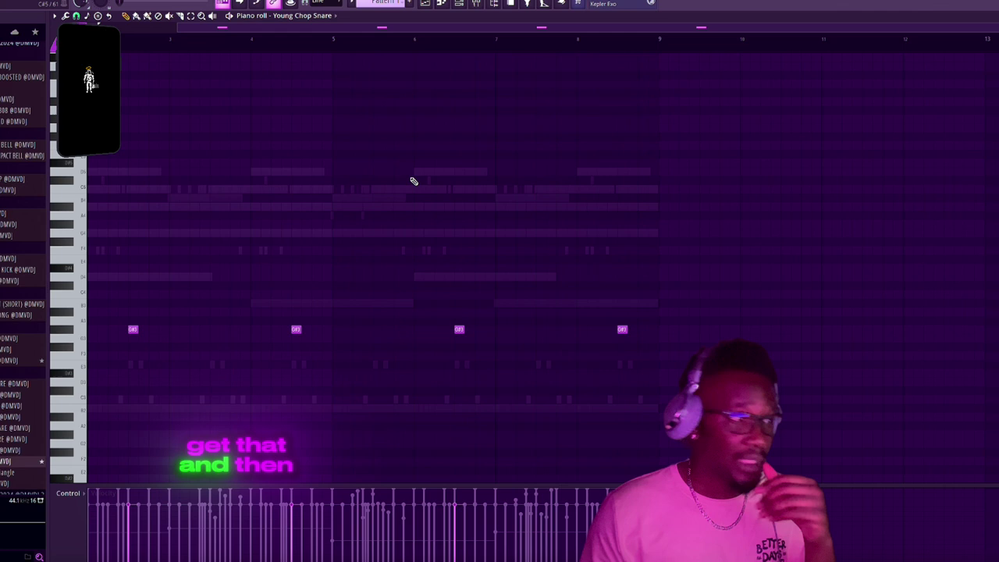
scroll(405, 187, "down", 2)
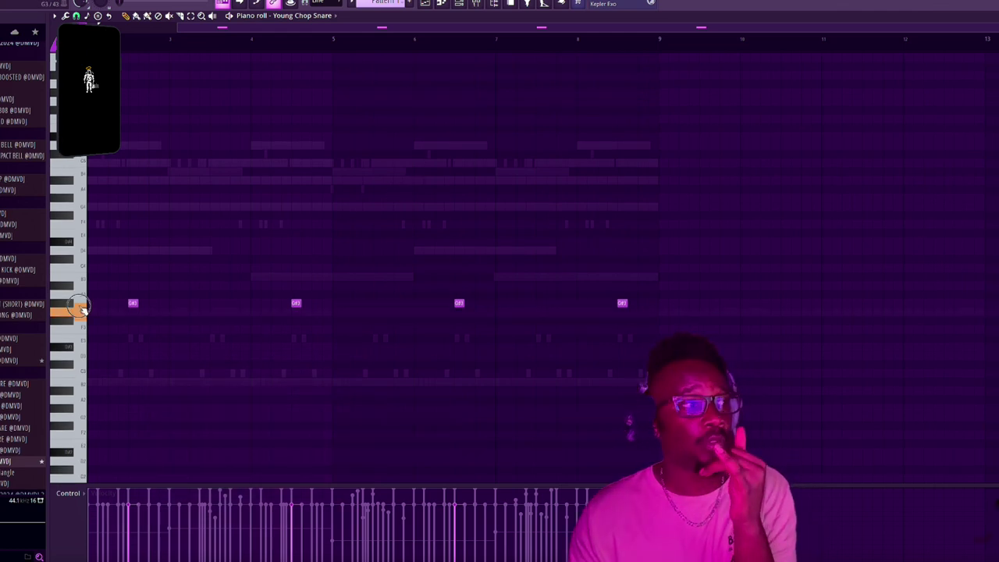
- Inspect the REAL OG SNARE sampler settings and open its notes in the piano roll during playback
left_click(461, 5)
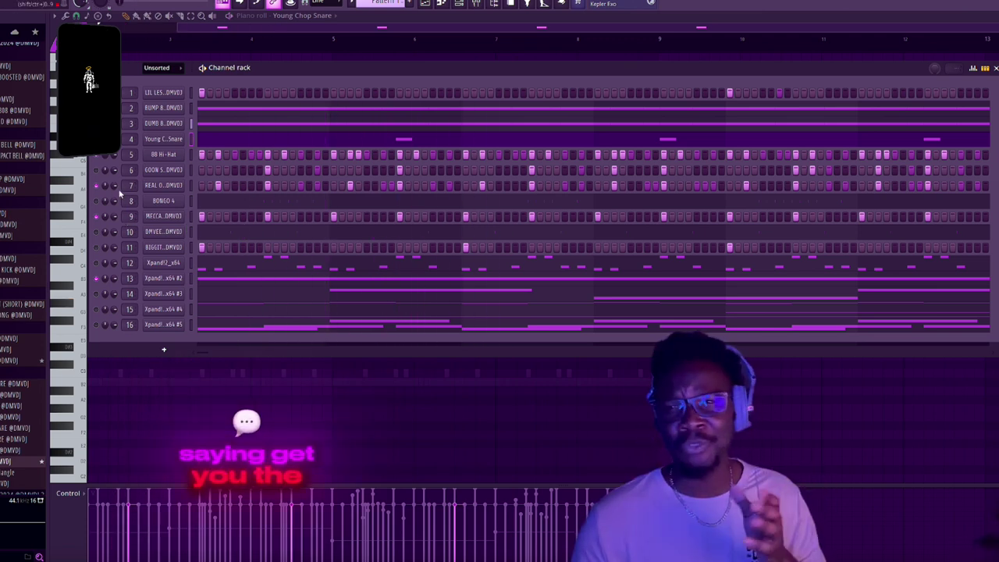
left_click(163, 187)
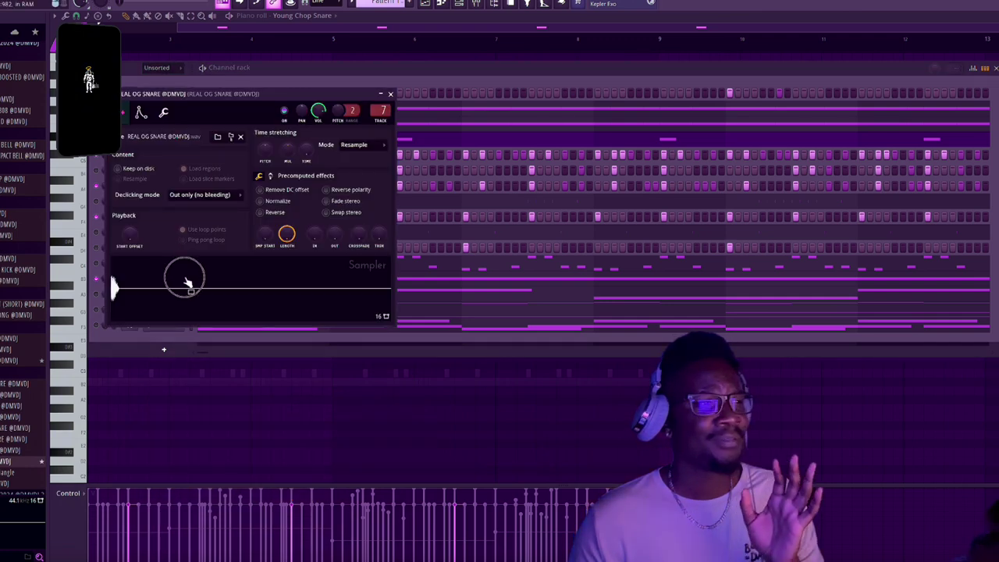
key("Escape")
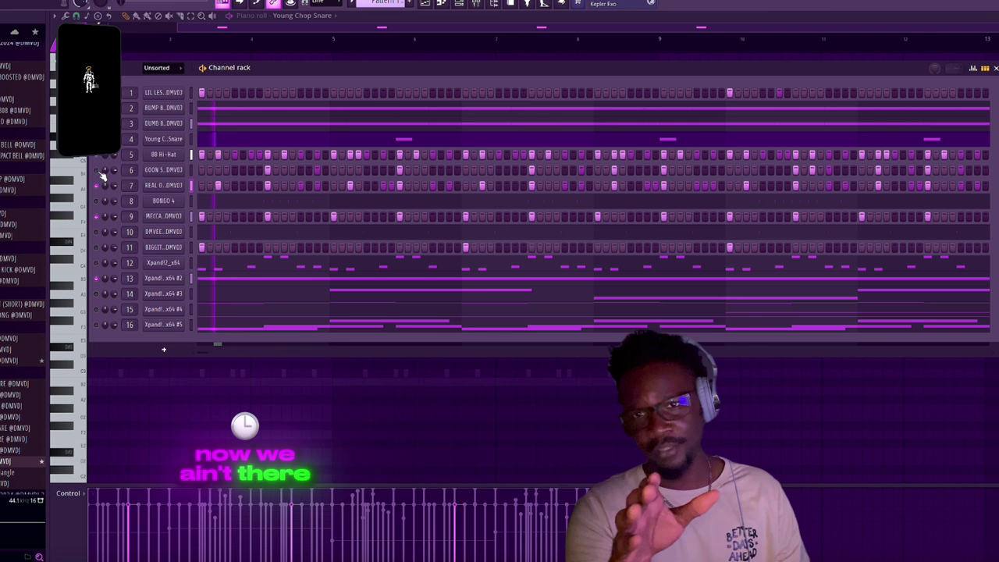
key("space")
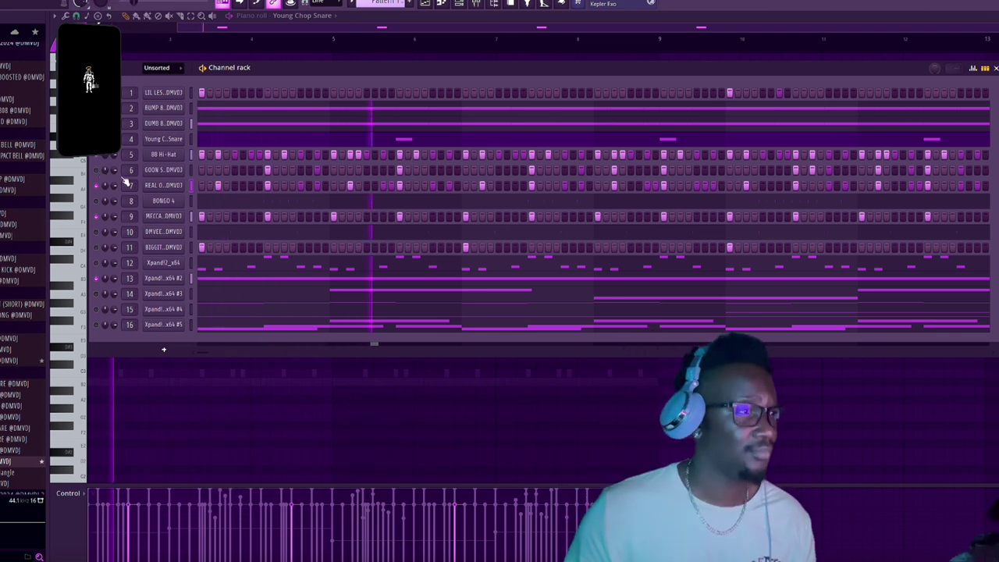
right_click(165, 181)
left_click(204, 178)
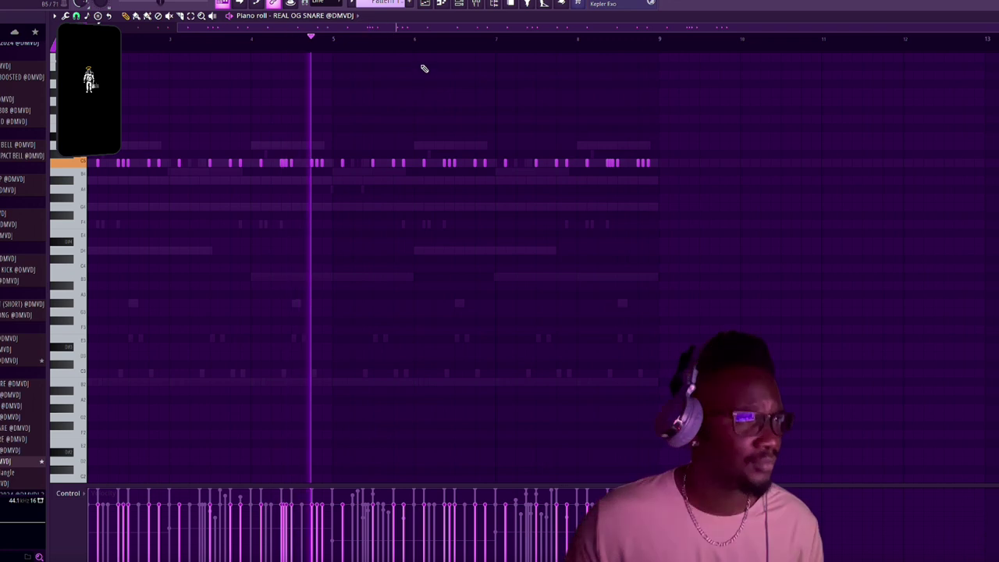
- Select the BONGO 4 channel and look over the mixer, the playlist and the channel rack
left_click(458, 5)
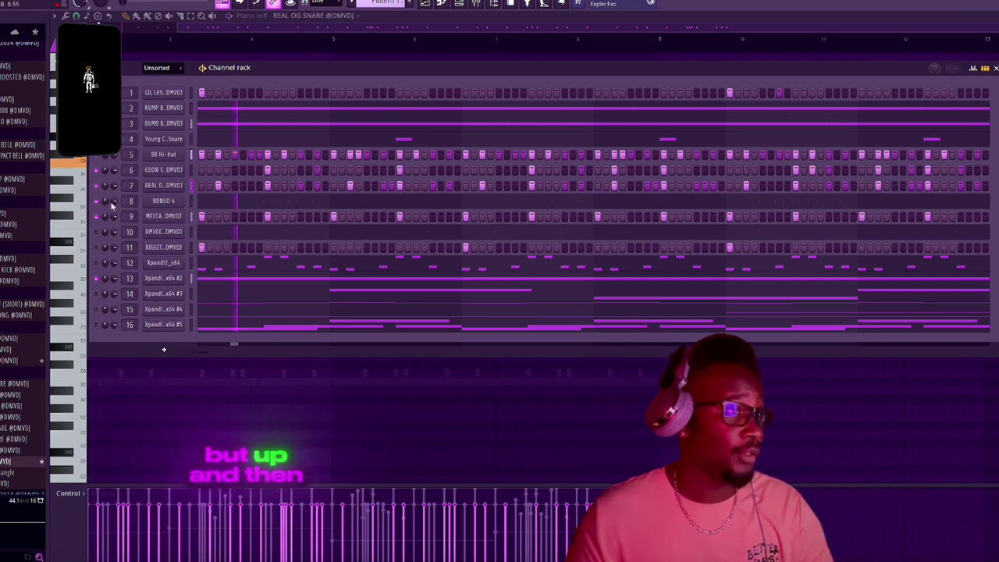
left_click(196, 202)
key("F9")
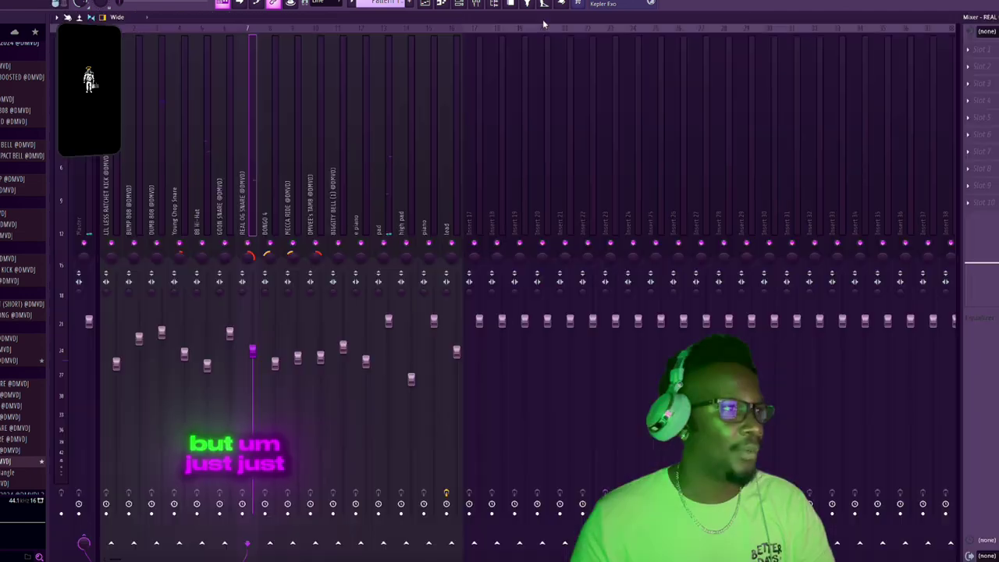
left_click(444, 4)
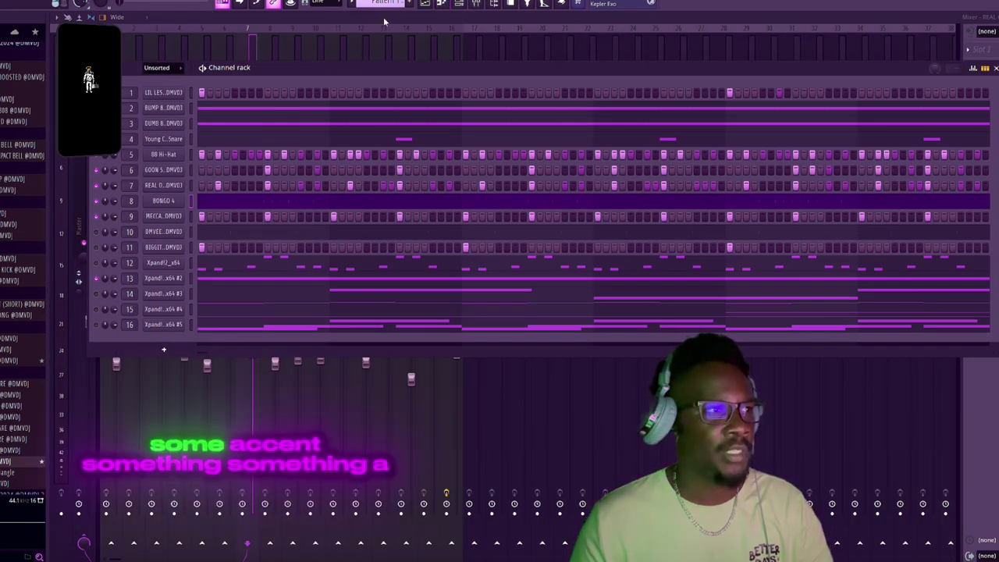
key("F5")
key("F6")
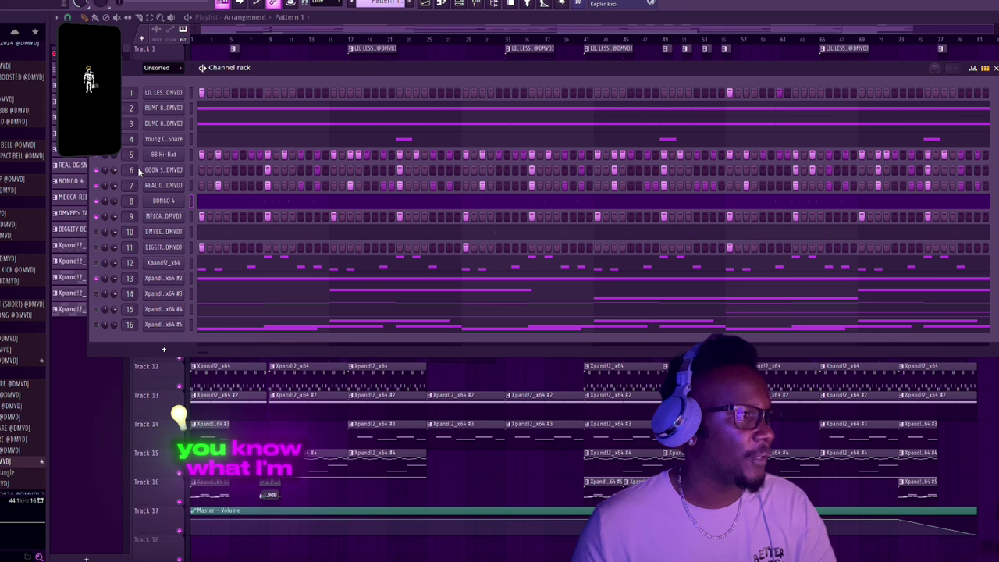
- Inspect the GOON SNARE notes and sampler settings, and play the pattern from the channel rack
right_click(160, 176)
left_click(206, 168)
left_click(444, 6)
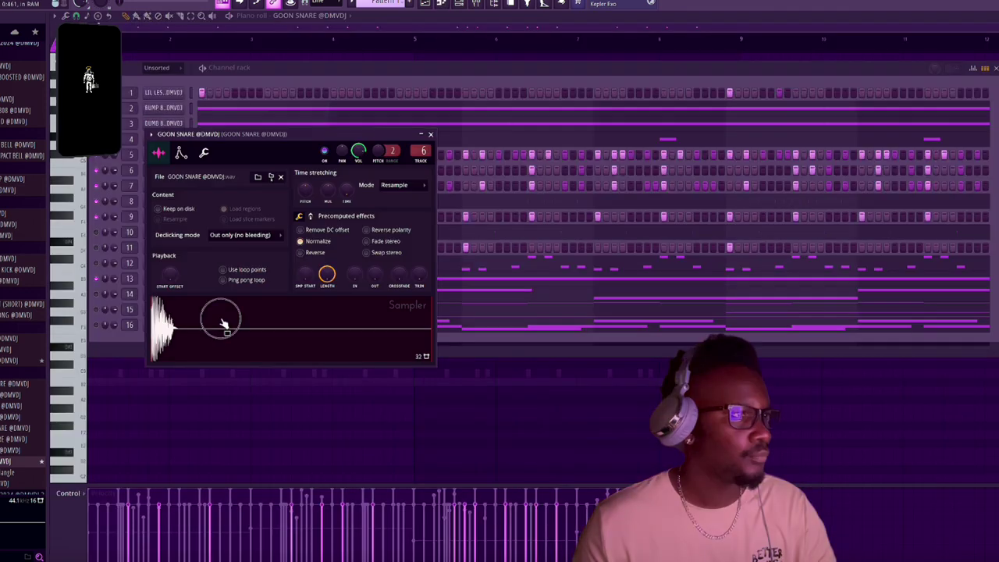
left_click(429, 135)
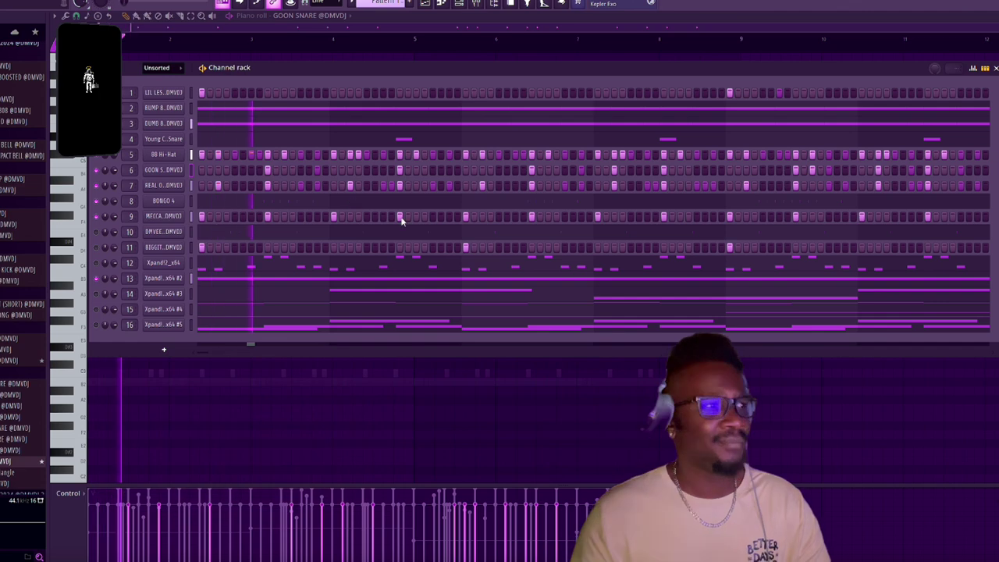
key("space")
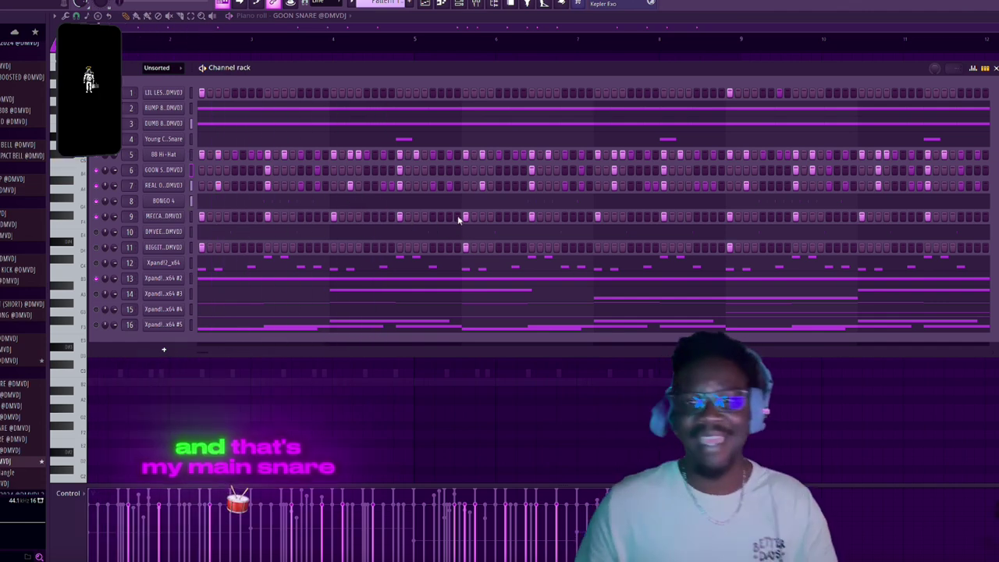
key("space")
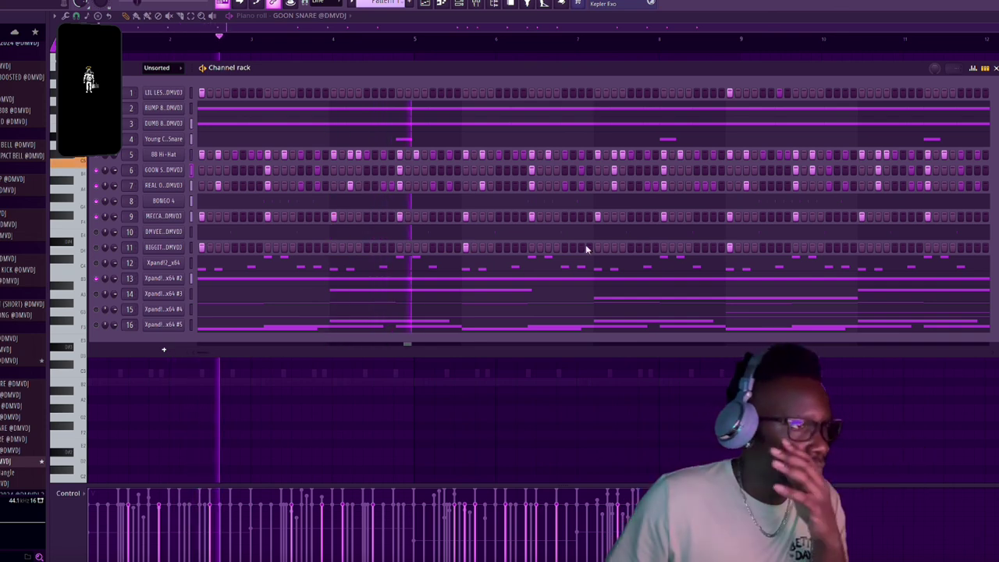
- Inspect the DMVEE's TAMB sampler settings and open the Young Chop Snare notes in the piano roll
left_click(163, 231)
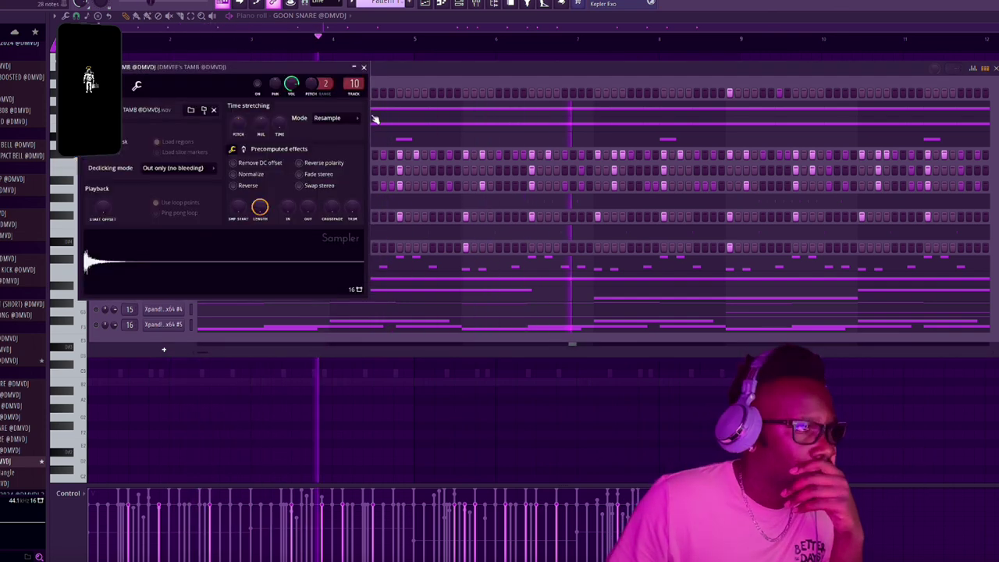
left_click(363, 67)
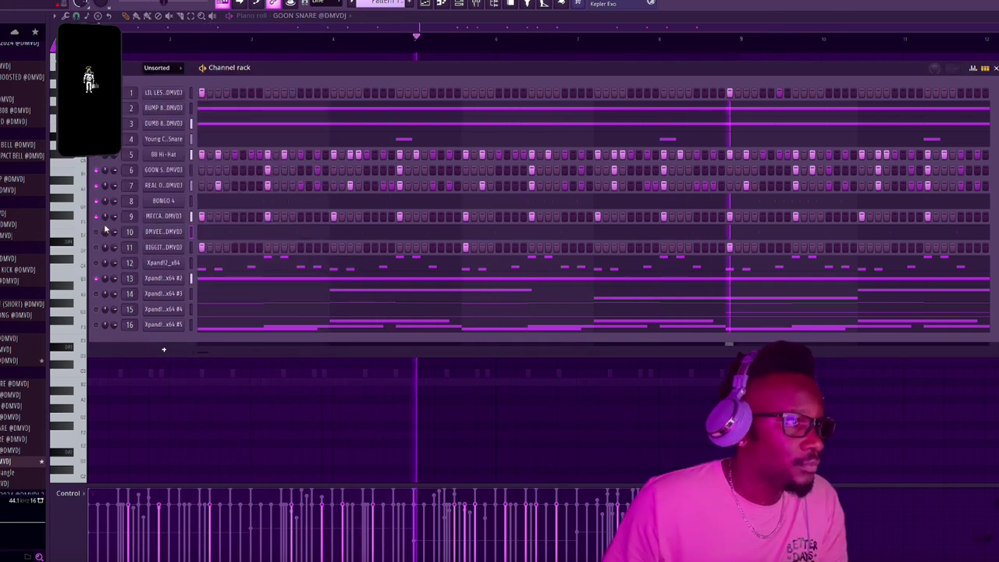
key("super+space")
left_click(398, 140)
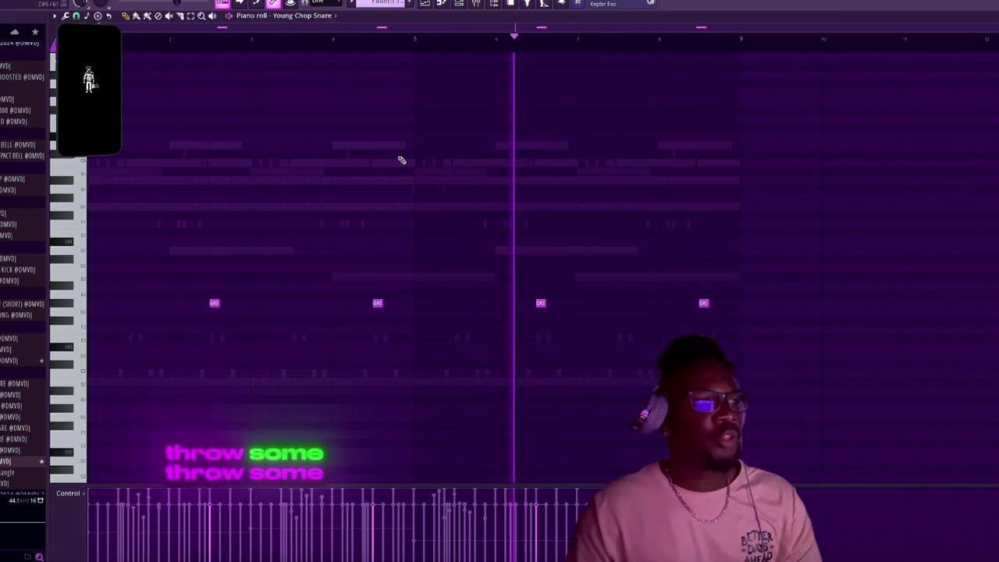
- Return from the piano roll to the channel rack and play Pattern 1 in several passes to hear its channels together
key("F6")
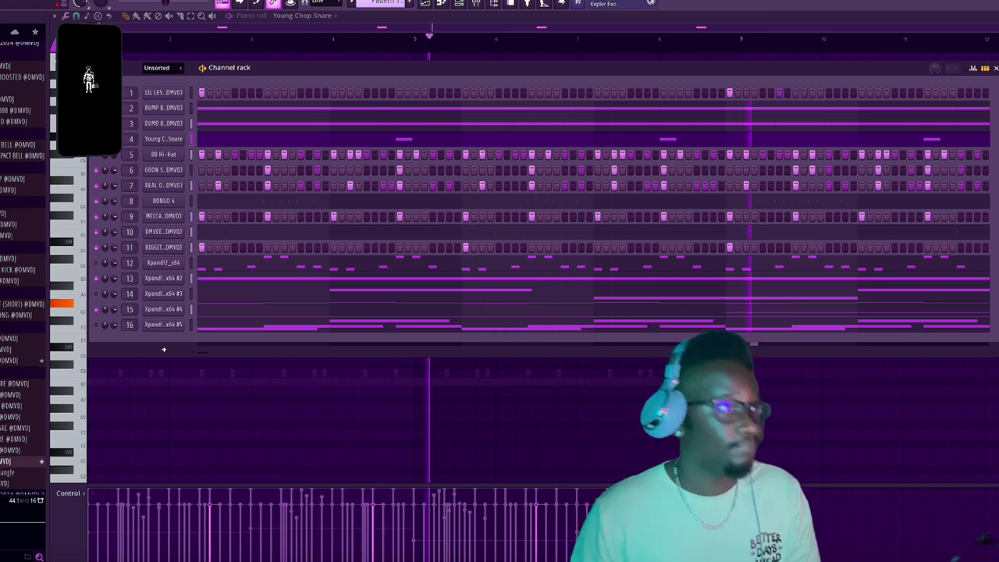
key("space")
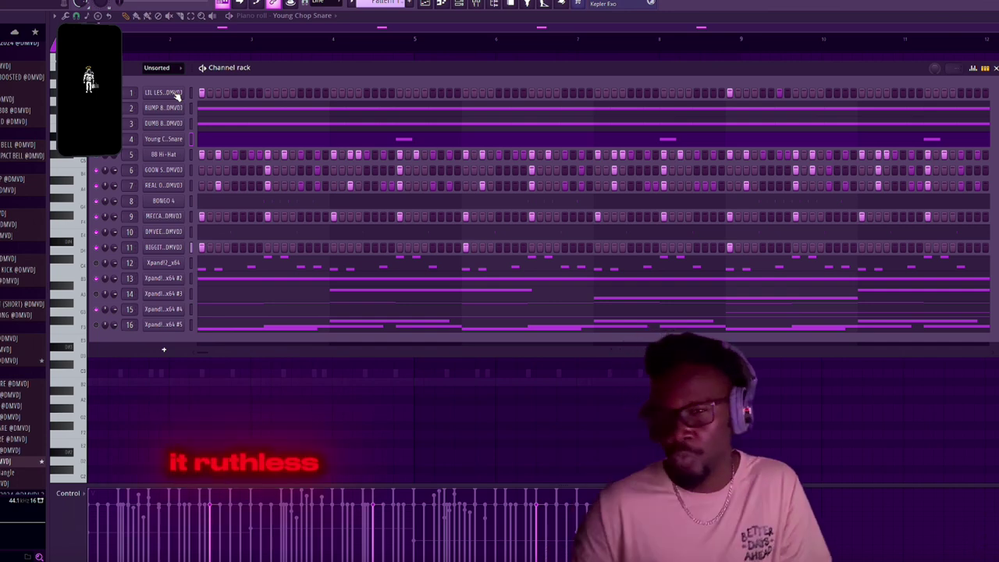
key("space")
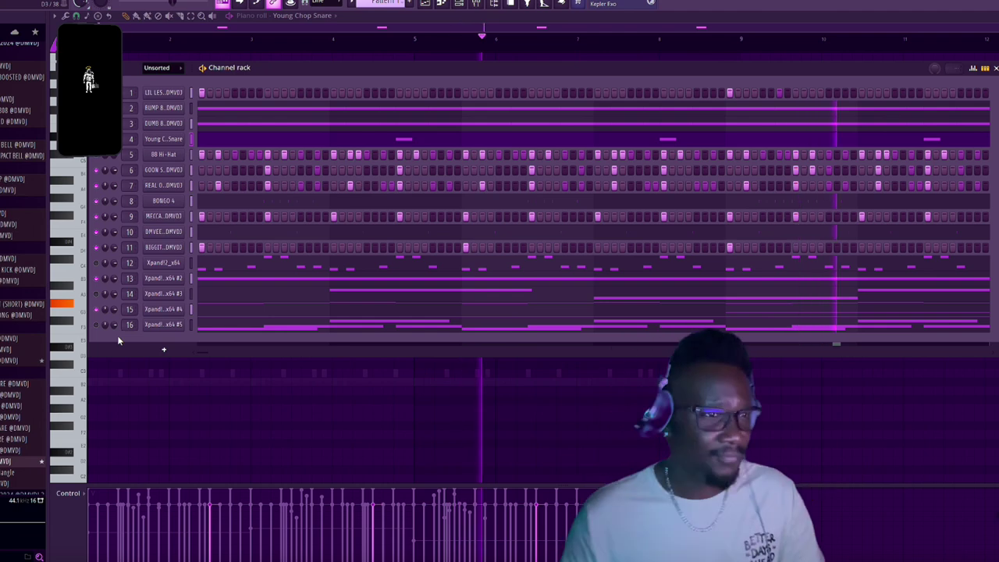
key("space")
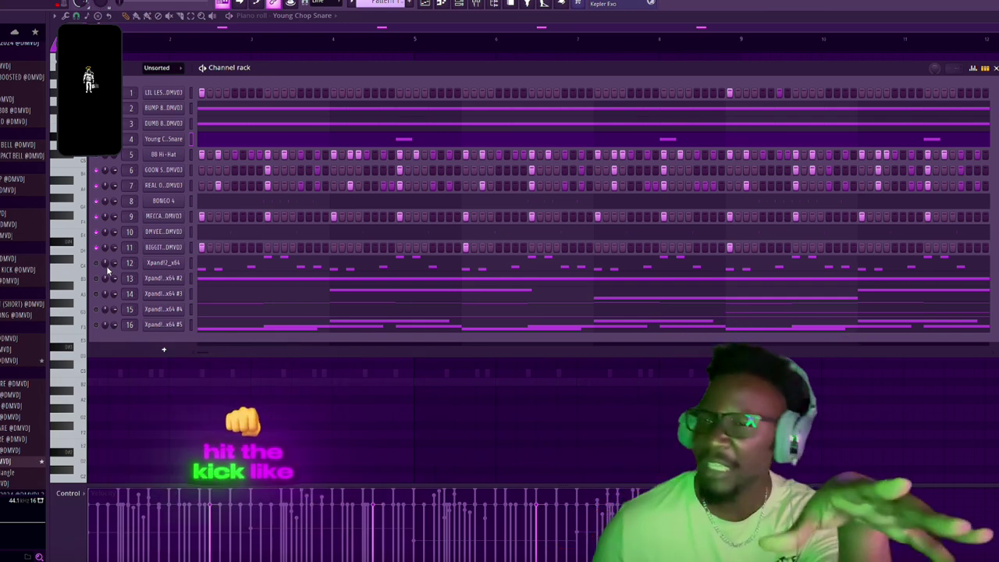
key("space")
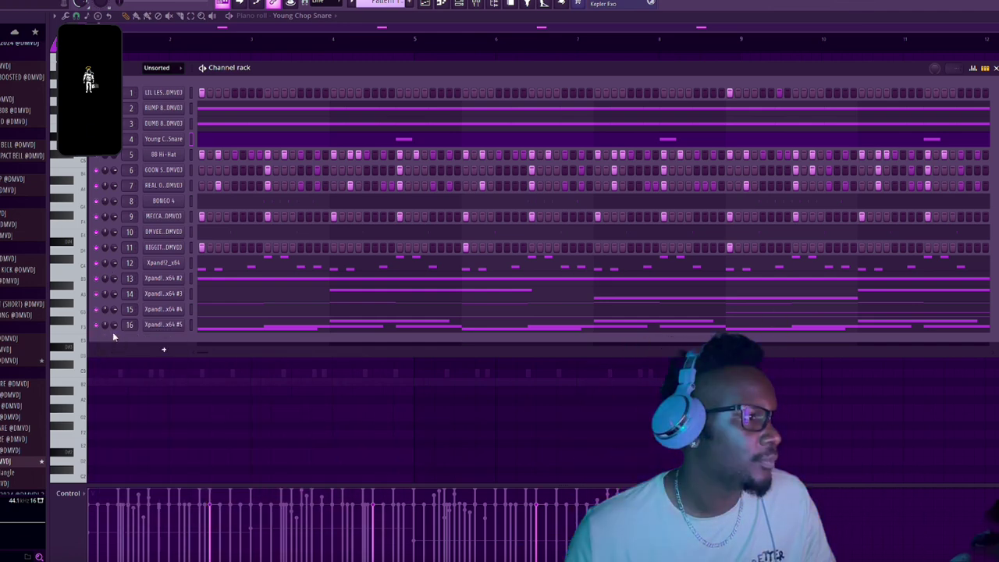
key("space")
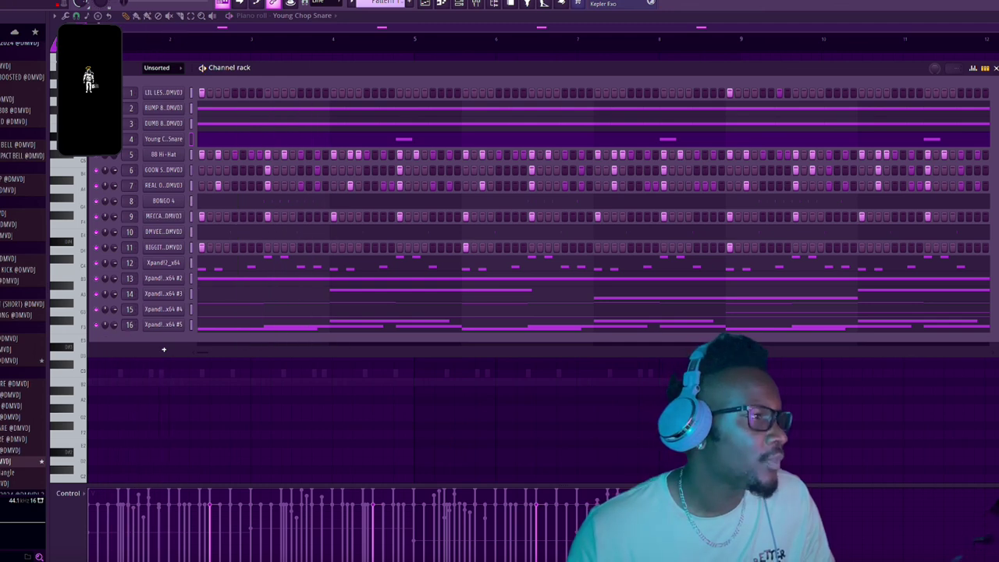
- Play the BUMP 808 notes in the piano roll and inspect its sampler settings, including the precomputed effects
left_click(262, 111)
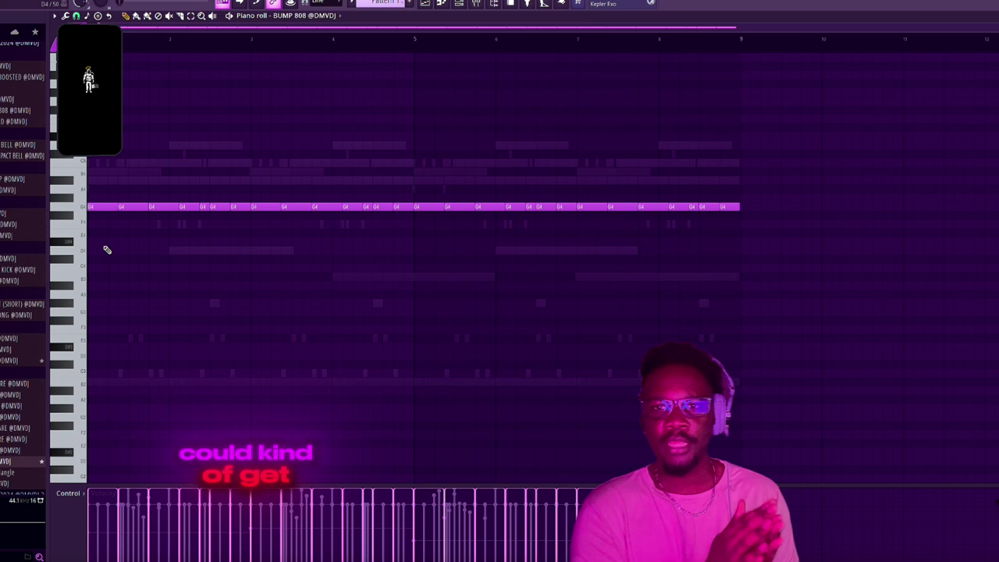
key("space")
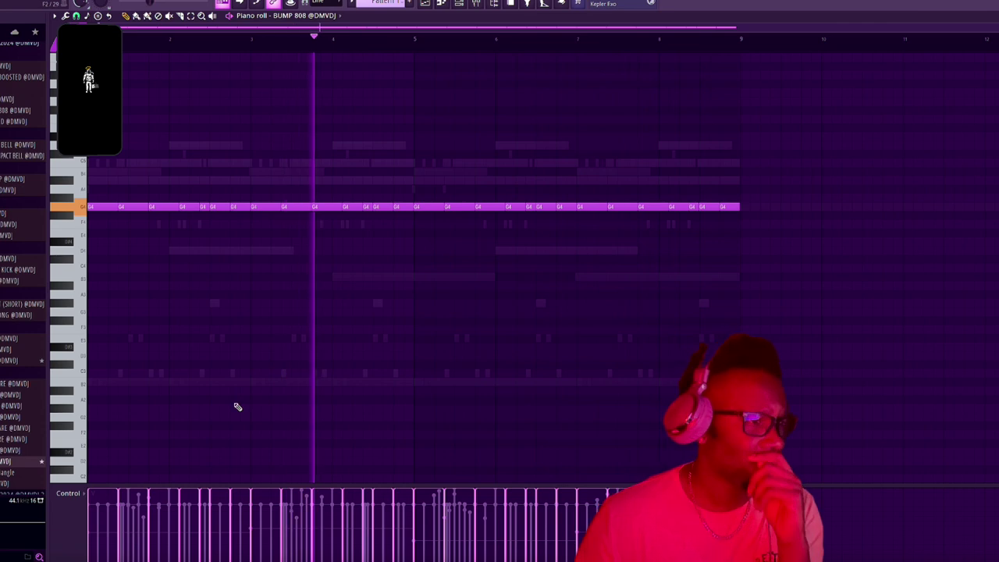
key("F6")
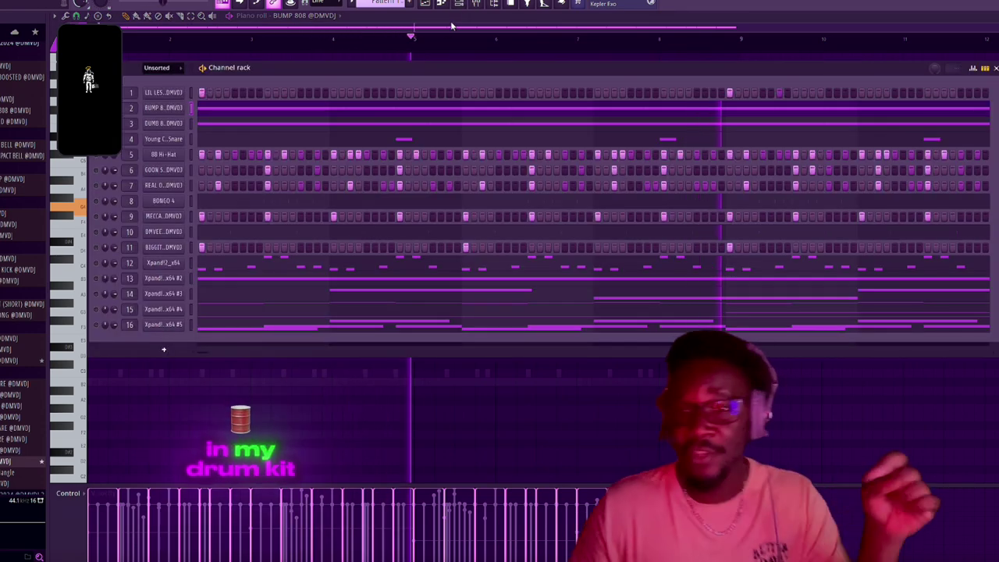
left_click(163, 107)
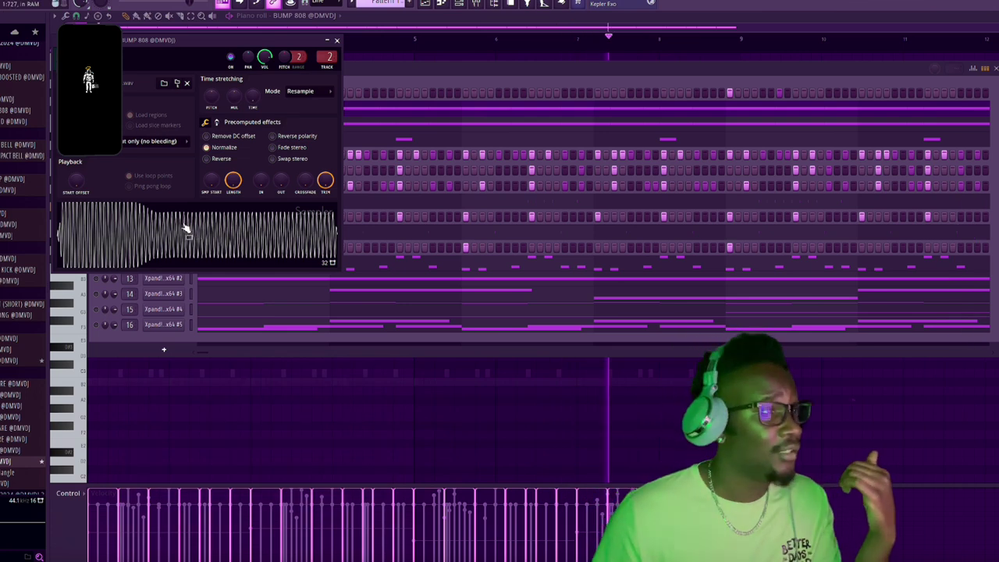
left_click(217, 122)
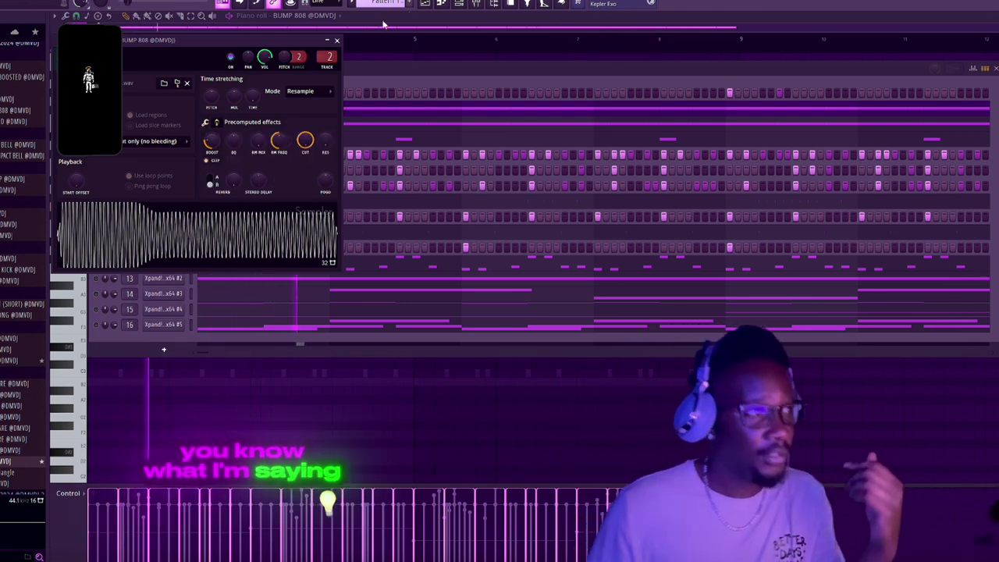
left_click(336, 40)
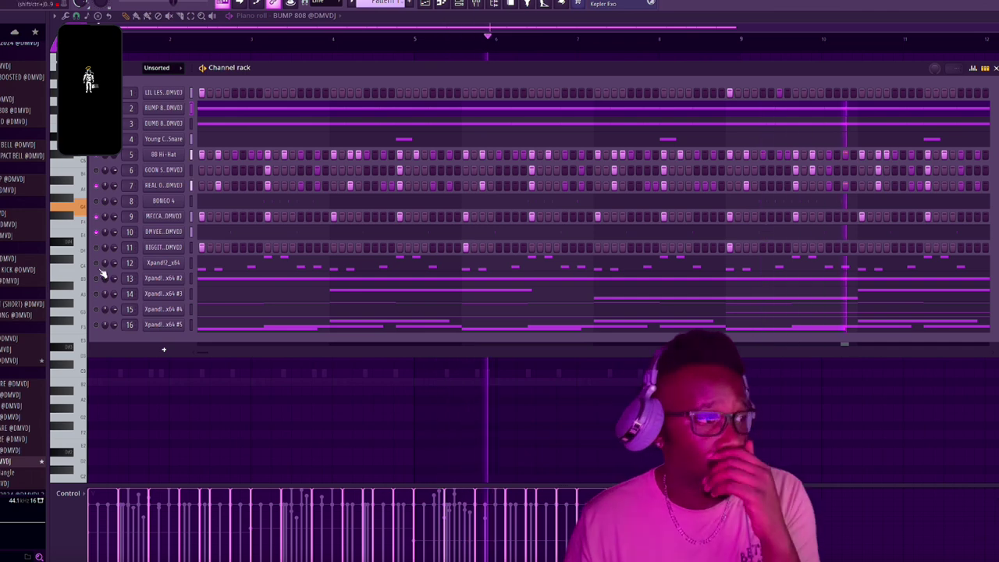
- Examine the DUMB 808 channel and its piano roll notes during playback
key("space")
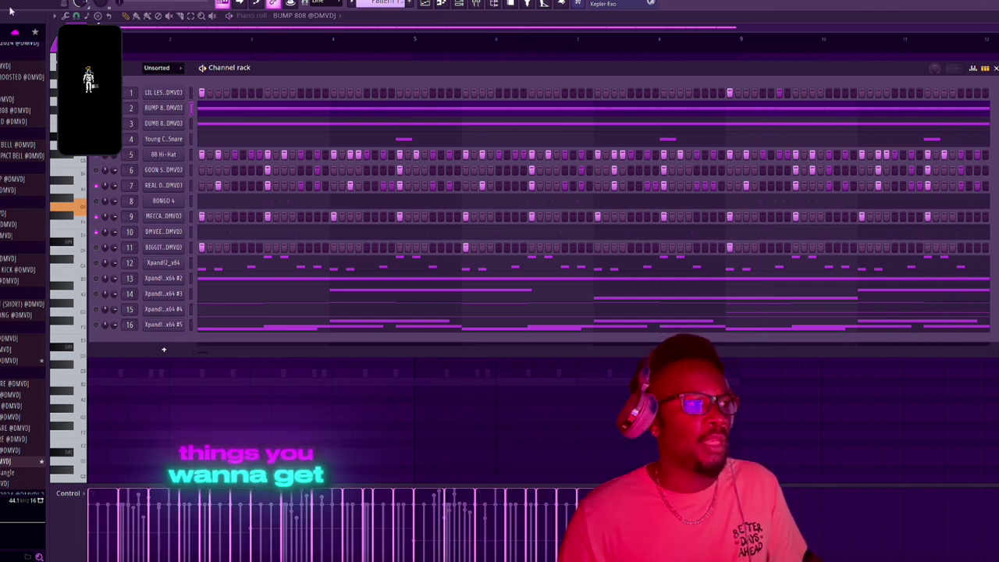
right_click(125, 125)
key("Escape")
key("space")
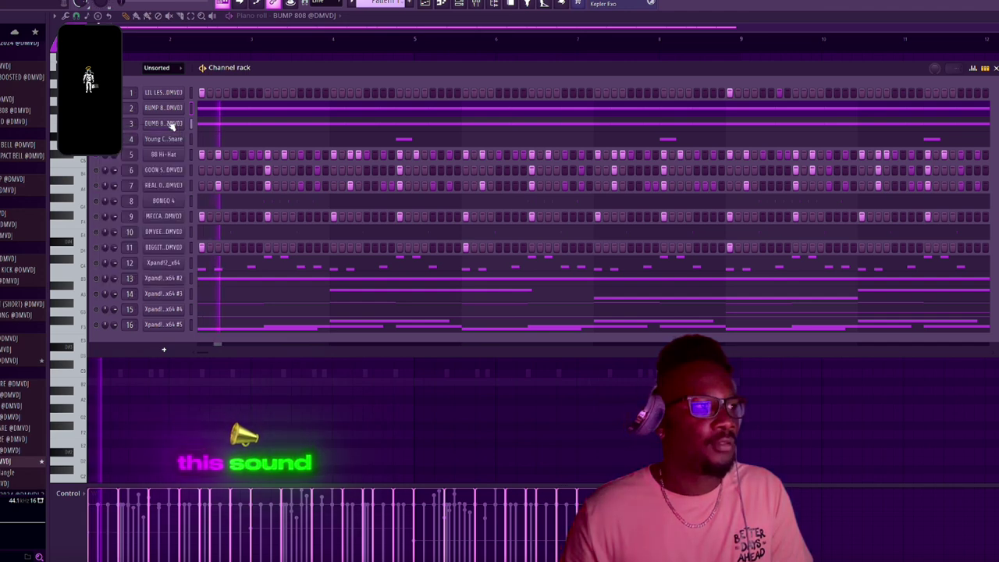
left_click(253, 125)
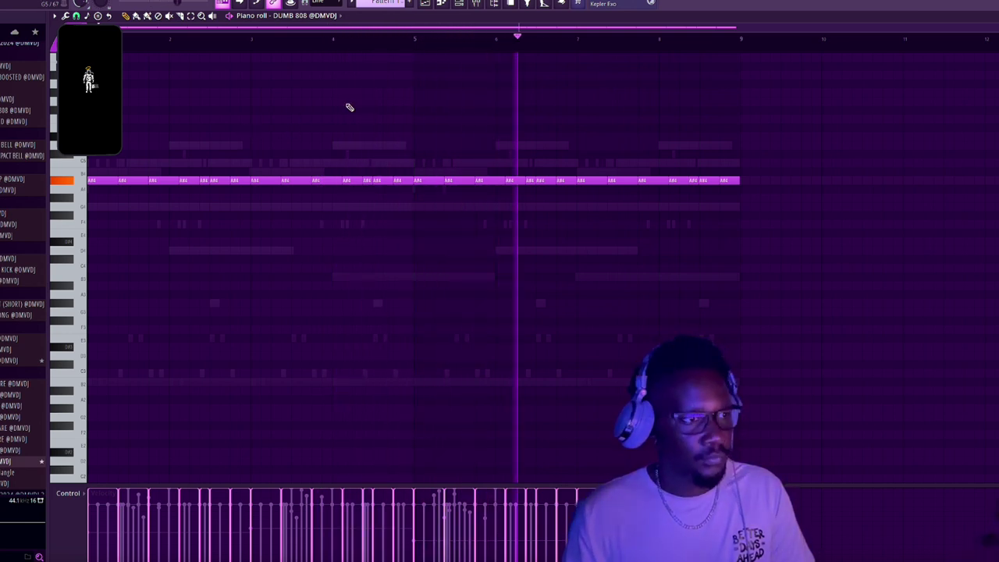
key("space")
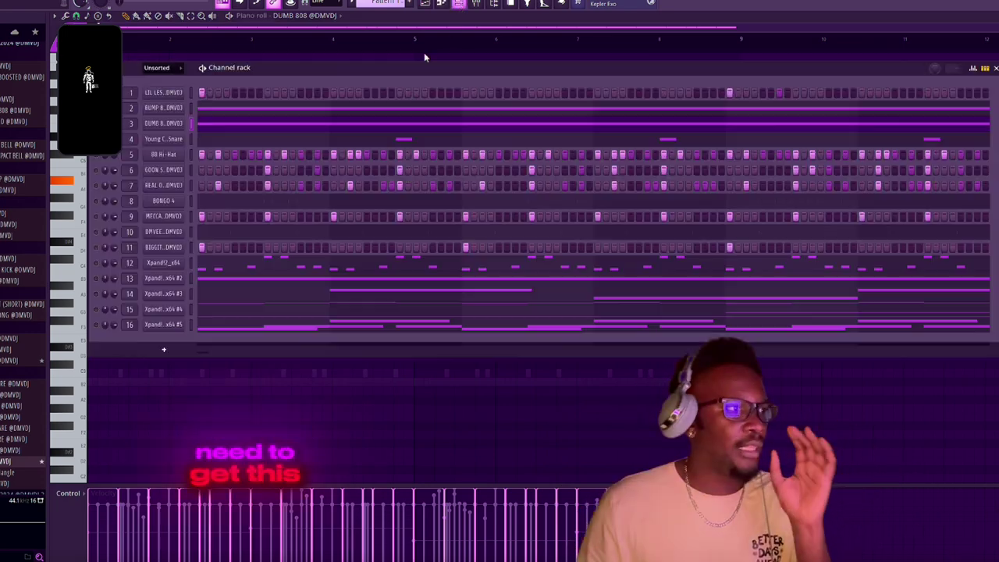
- Turn on channel 9 in the channel rack and play the pattern with the Young Chop Snare notes open in the piano roll
left_click(458, 3)
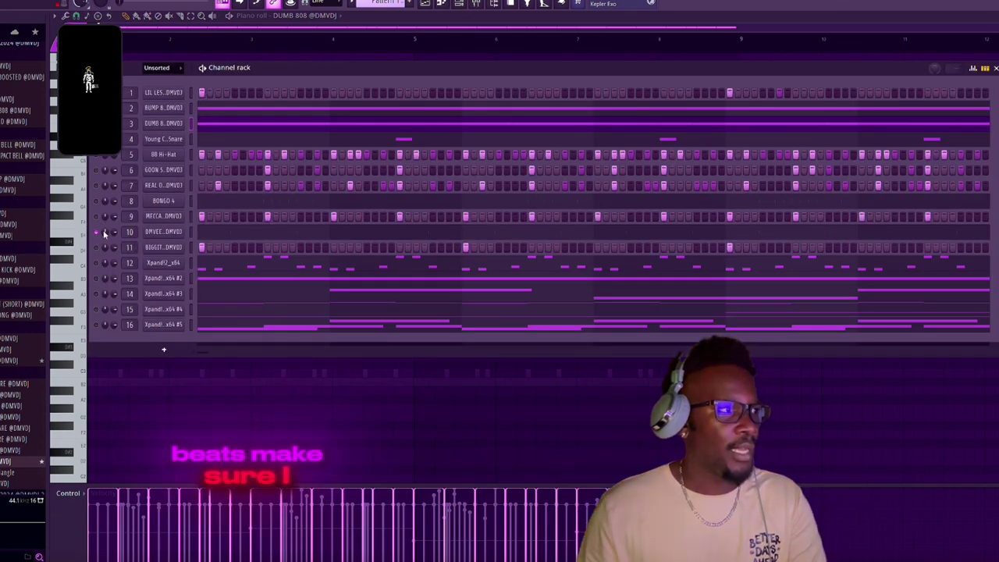
left_click(96, 218)
key("space")
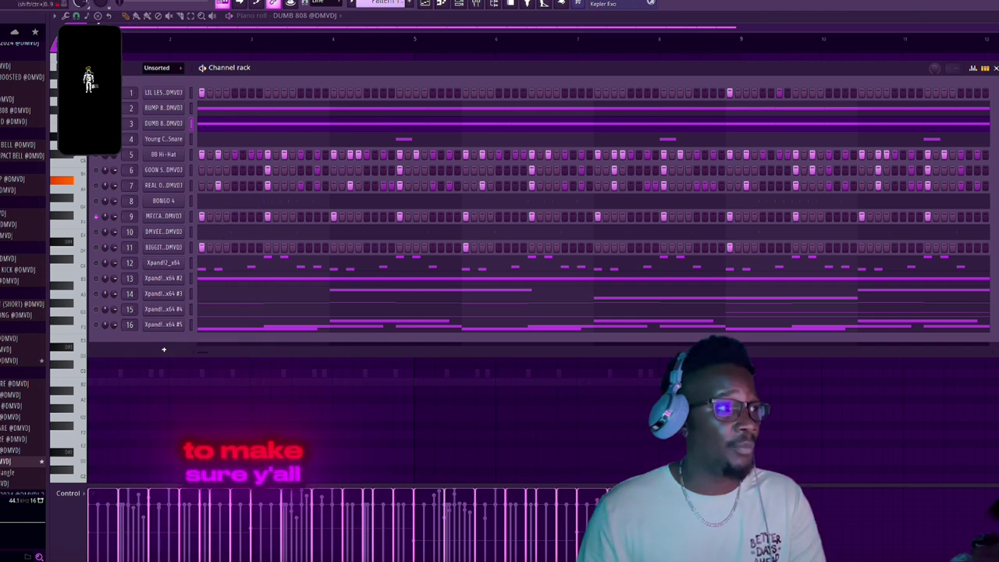
left_click(241, 141)
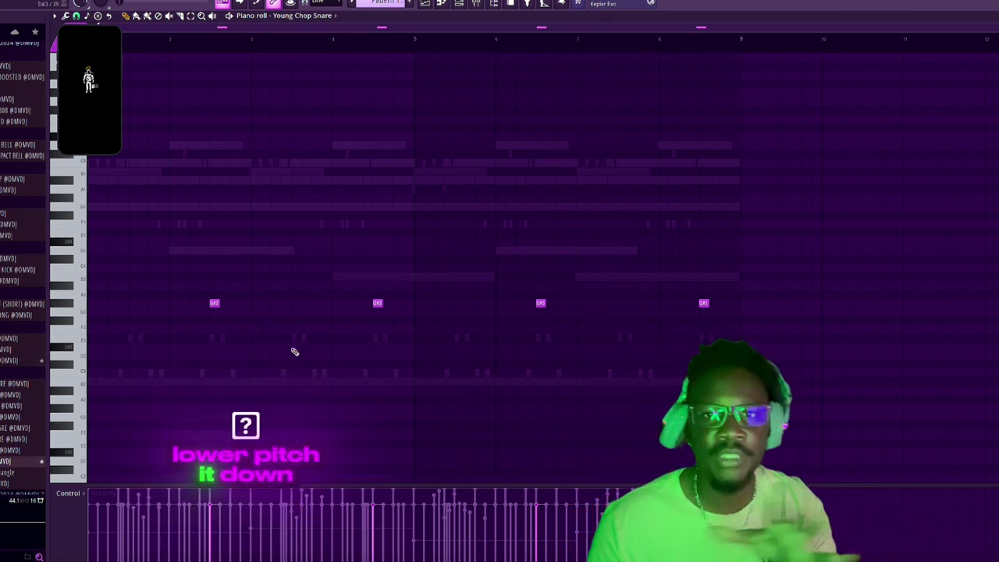
key("space")
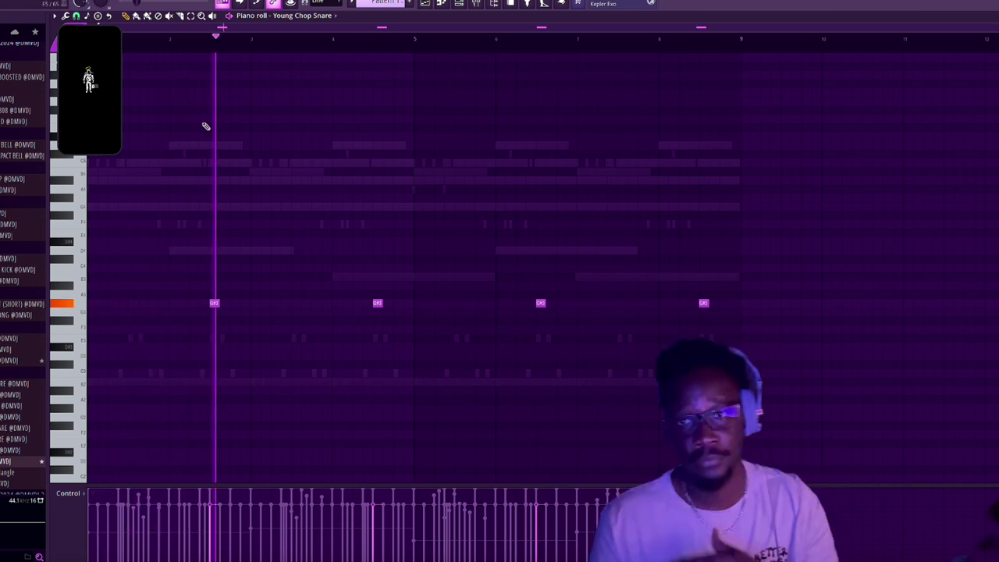
key("space")
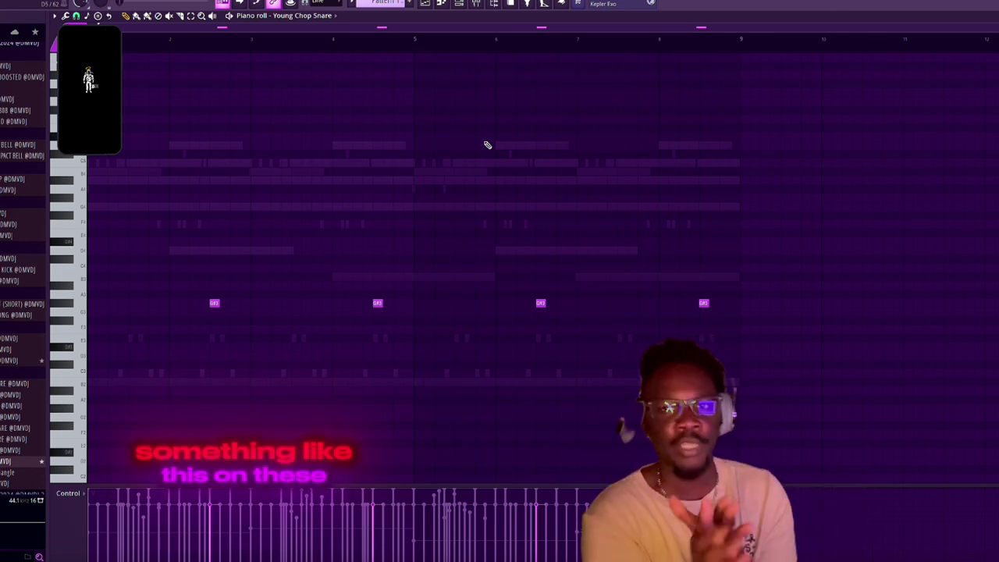
- Review the Young Chop Snare channel in both the channel rack and the piano roll
left_click(461, 4)
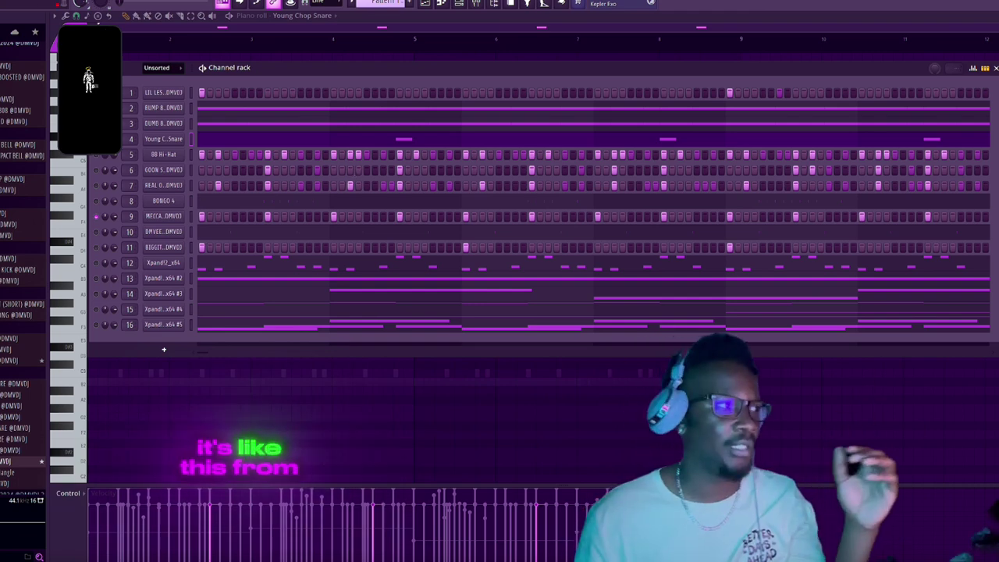
left_click(86, 160)
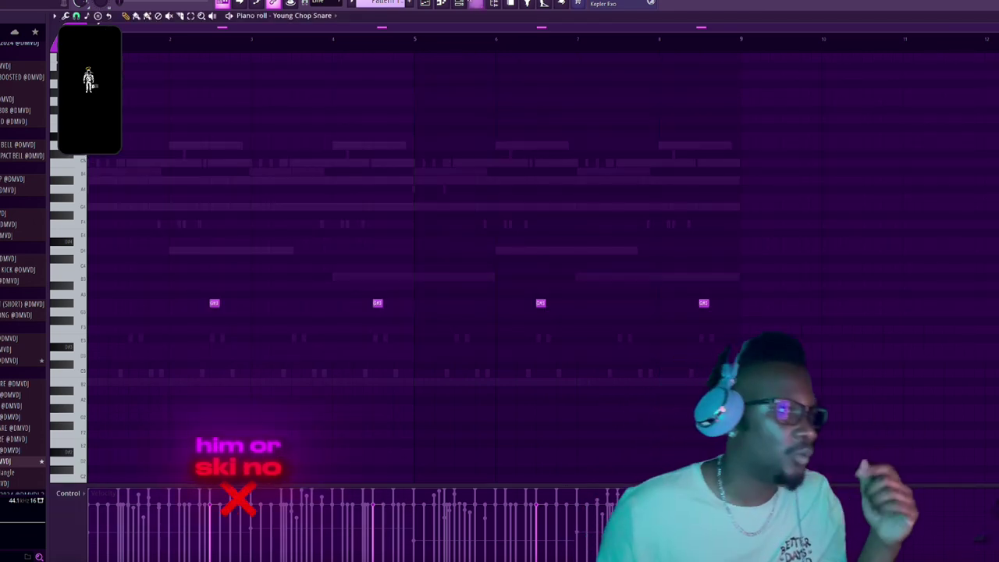
key("F6")
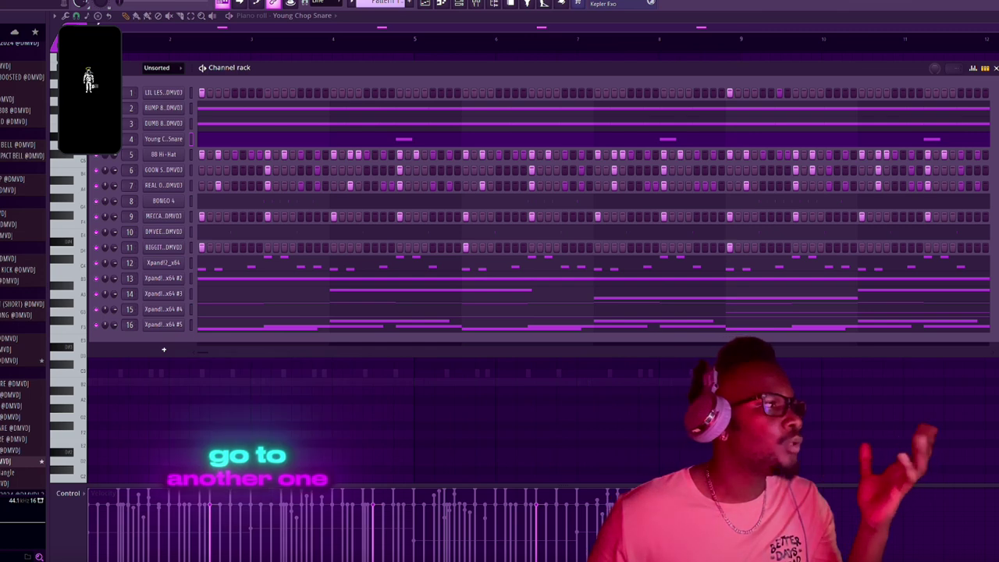
- Open another beat project and unmute playlist tracks 6 through 11
key("alt+f")
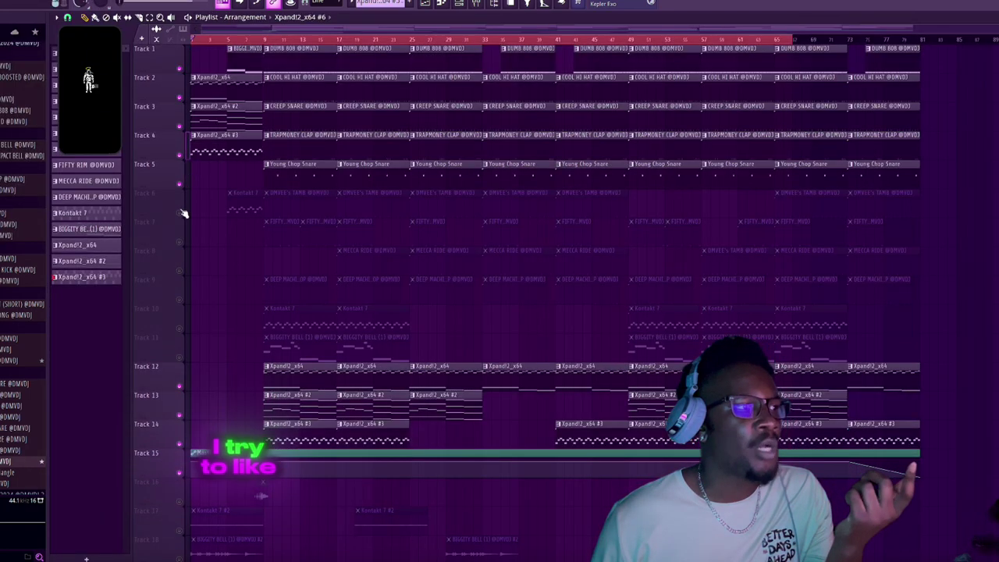
left_click(181, 212)
left_click(181, 241)
left_click(180, 271)
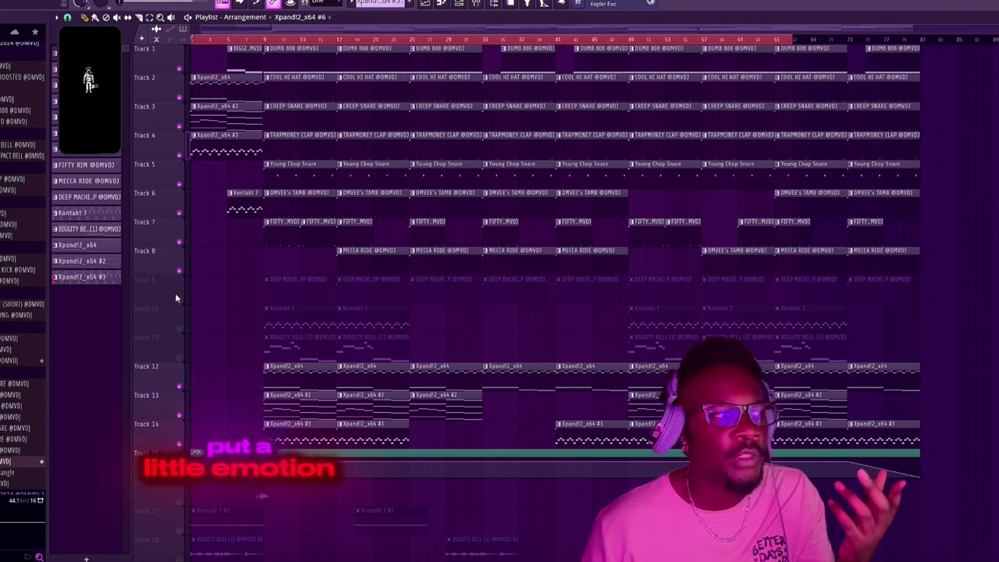
left_click(180, 300)
left_click(180, 328)
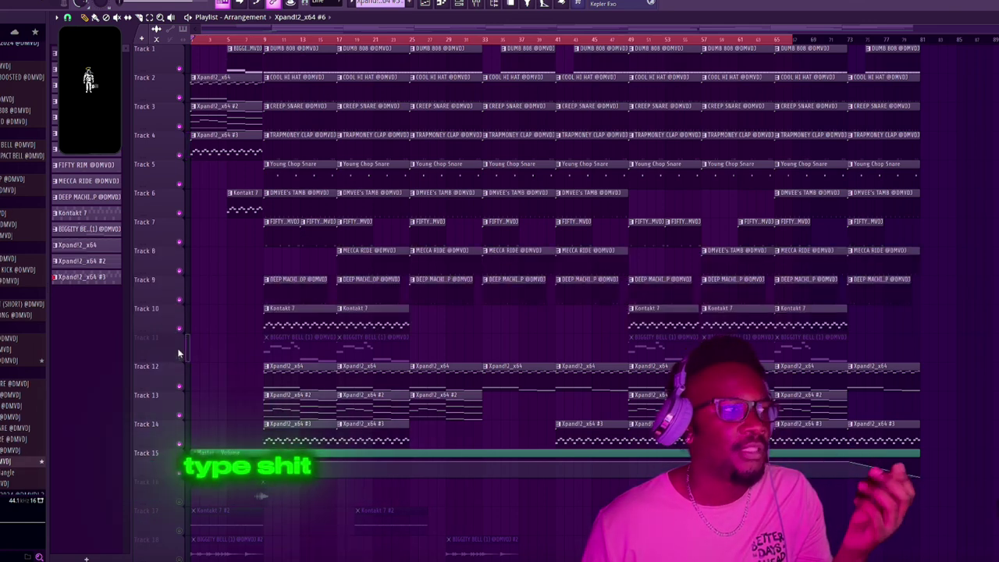
left_click(180, 357)
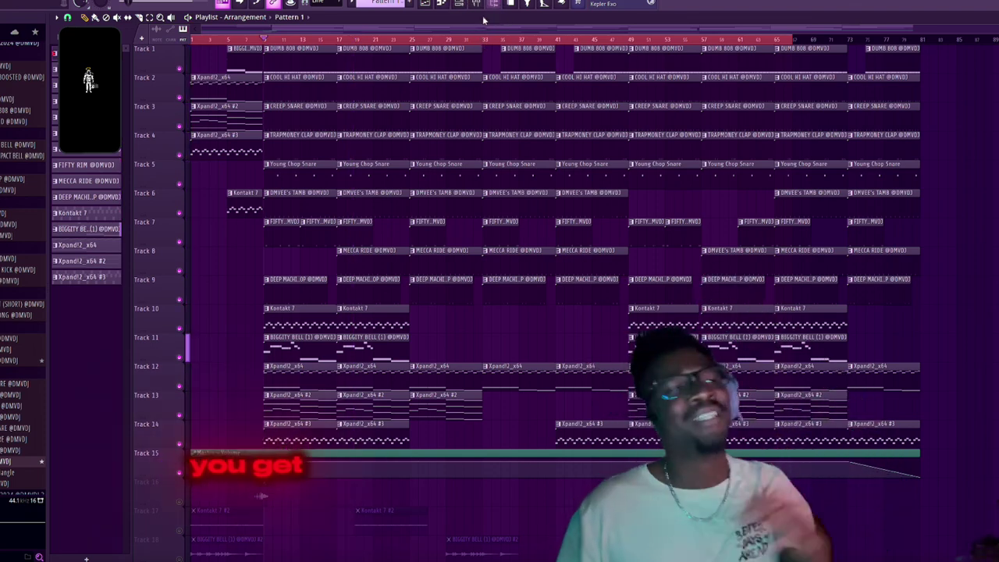
- Look over this beat's mixer and channel rack, and play its pattern
left_click(476, 4)
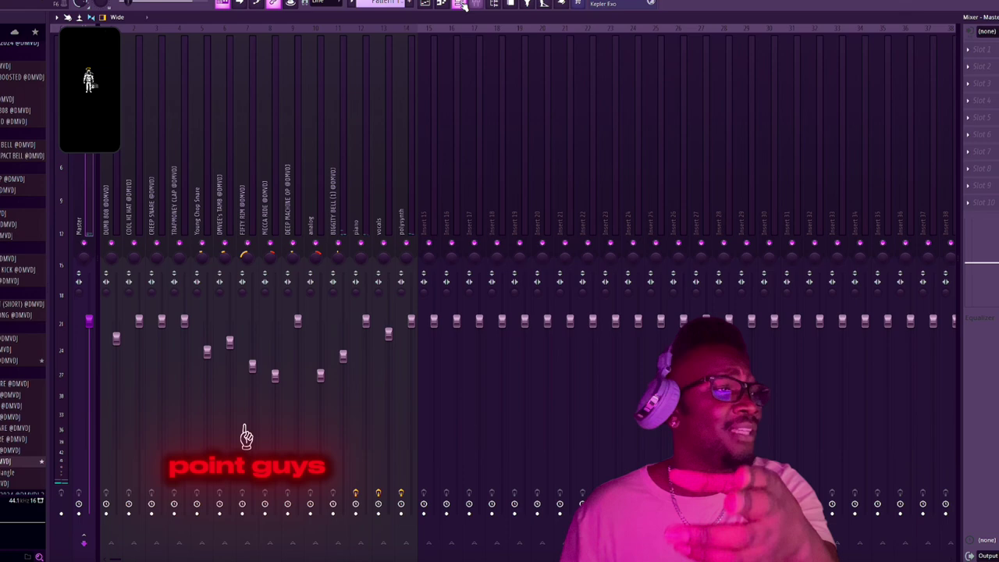
left_click(442, 4)
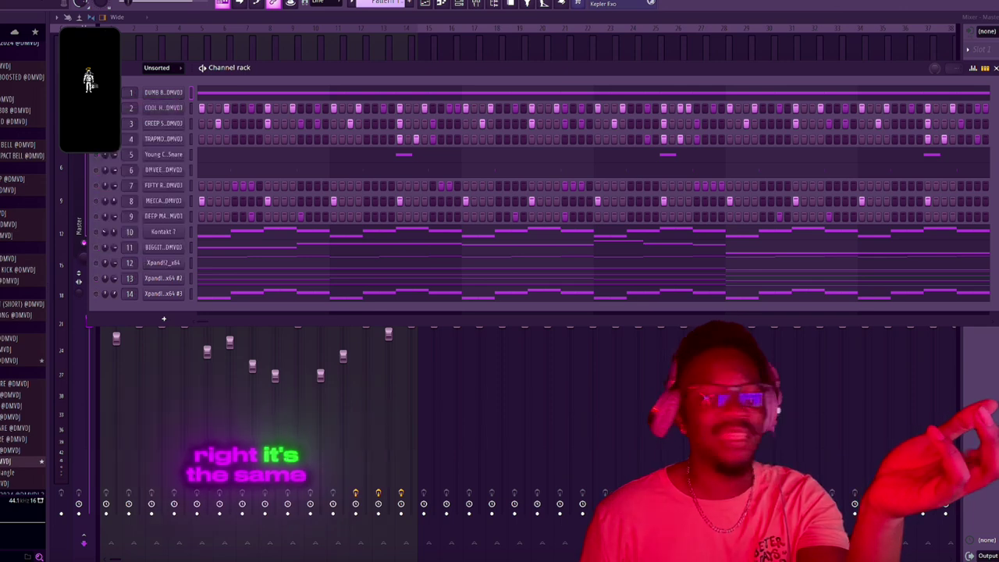
key("space")
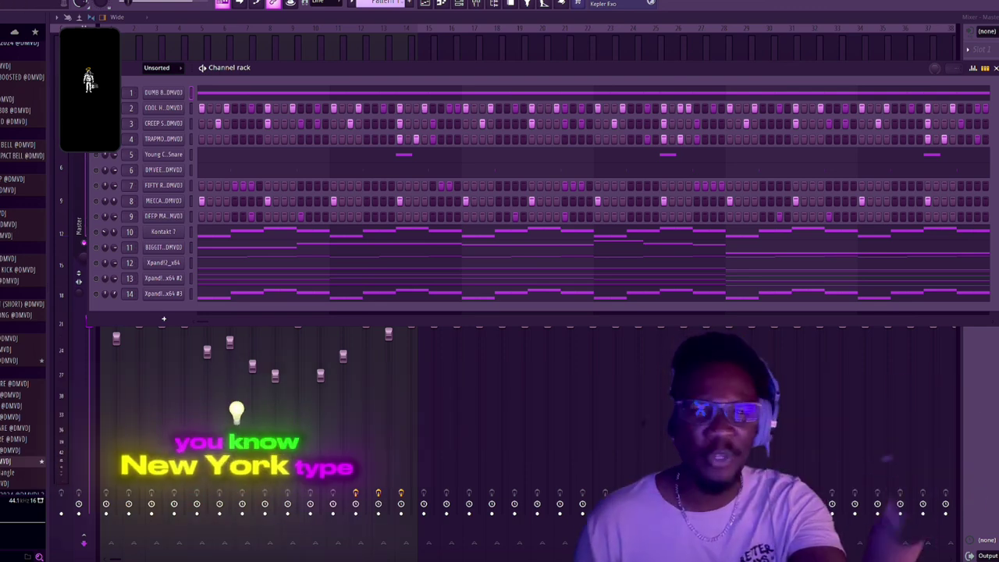
key("space")
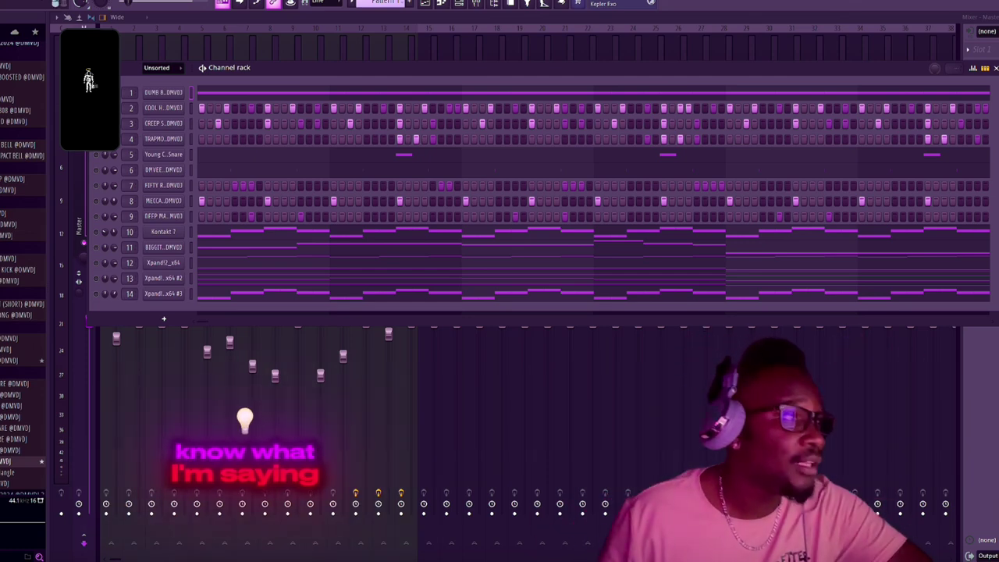
- Inspect the TRAPMONEY CLAP notes in the piano roll and its sampler settings
right_click(157, 138)
left_click(201, 146)
key("F7")
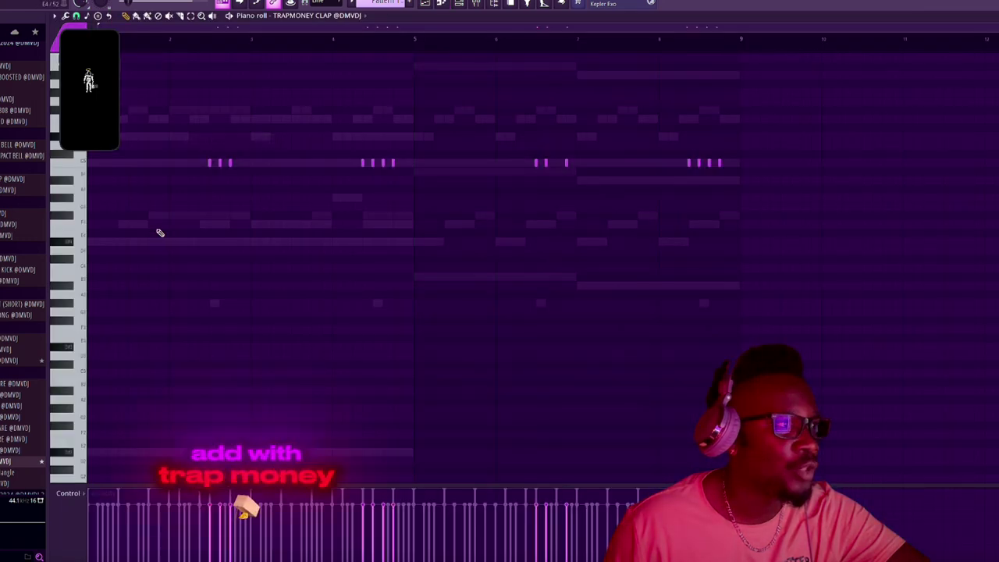
left_click(464, 4)
left_click(163, 139)
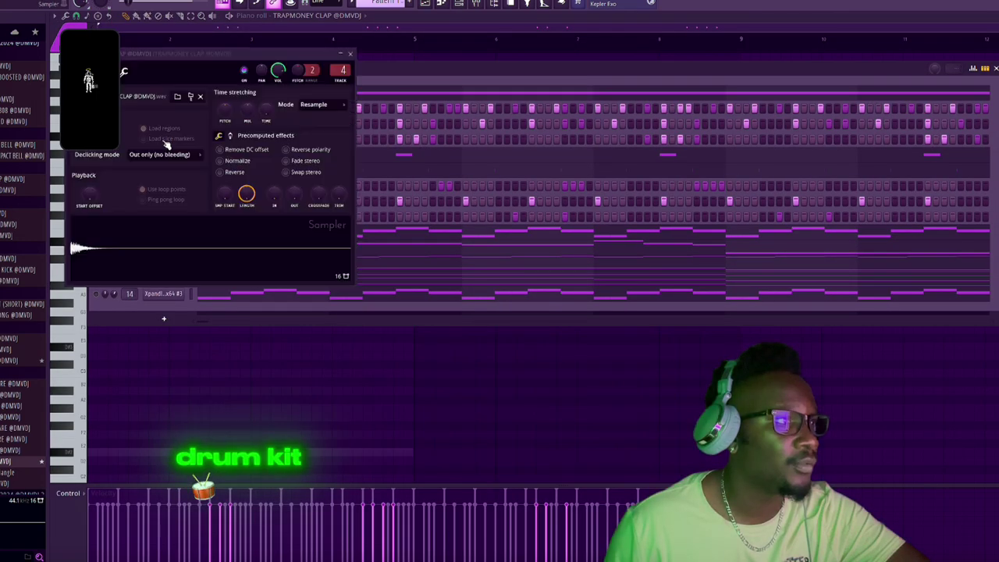
left_click(351, 54)
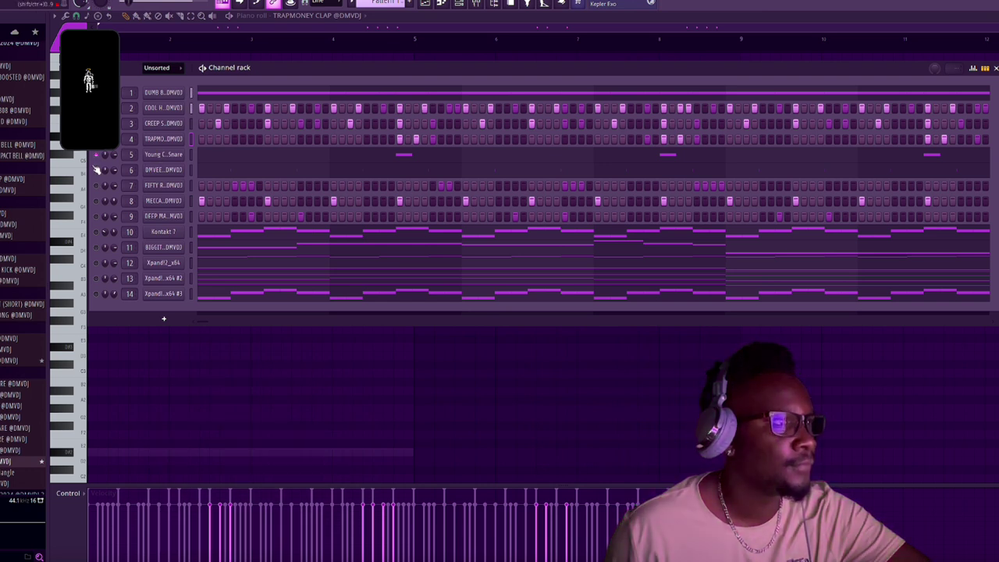
- Play the drum channels from the channel rack and inspect the CREEP SNARE sampler settings
key("space")
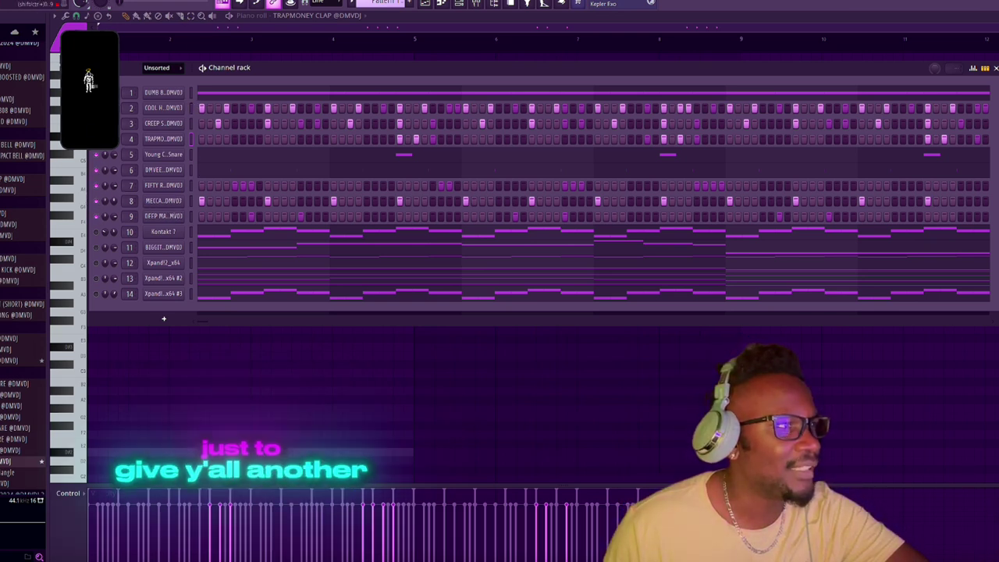
key("space")
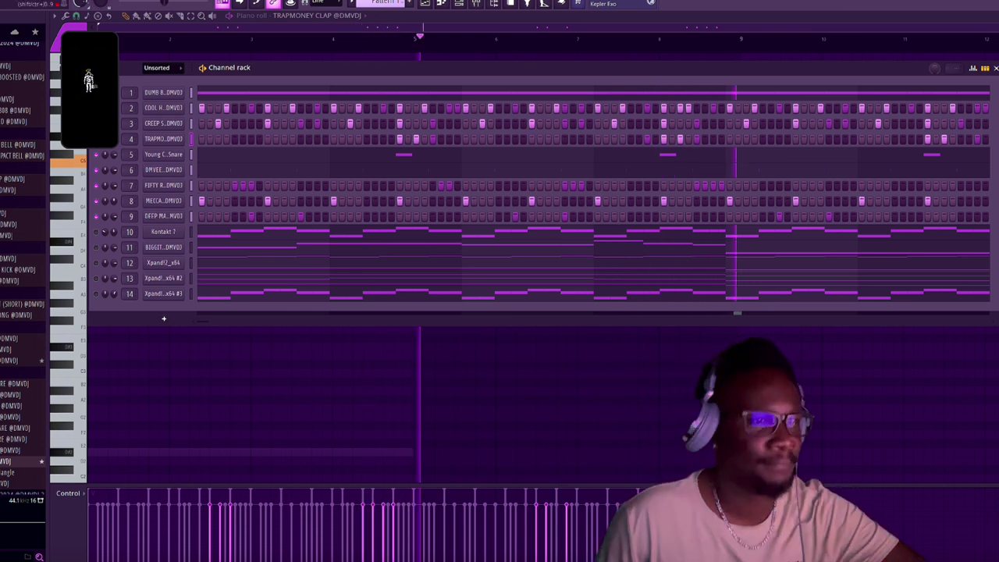
left_click(158, 125)
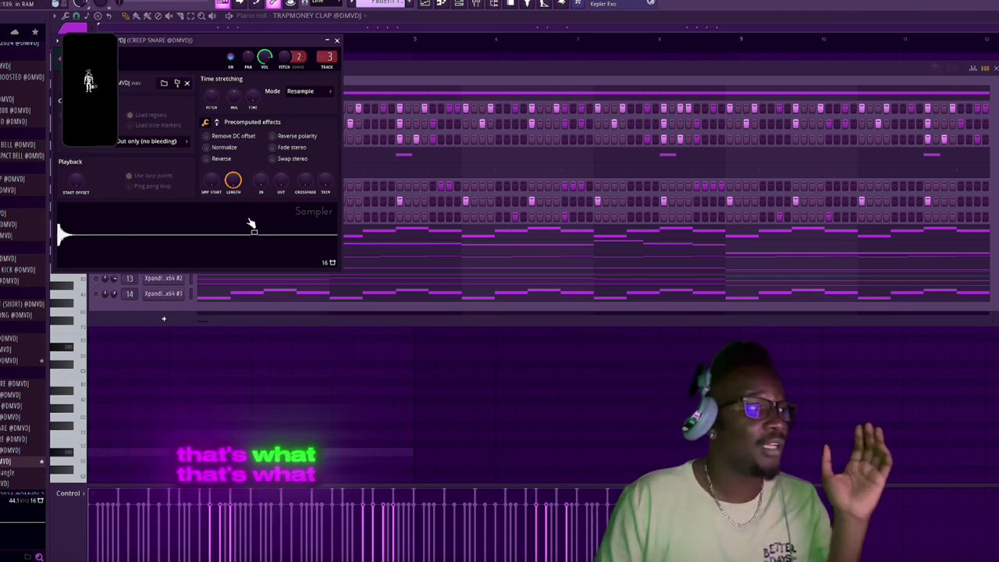
left_click(336, 40)
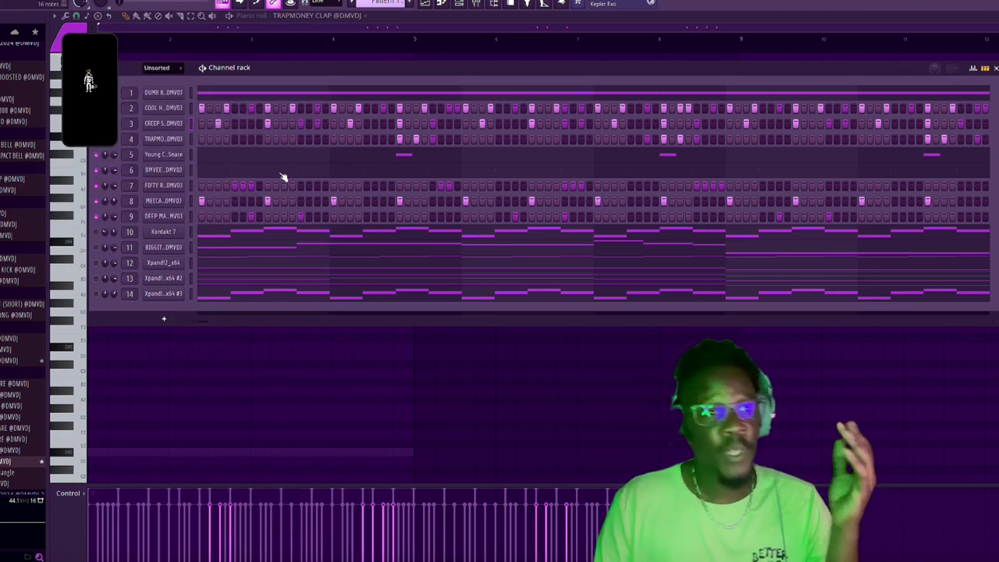